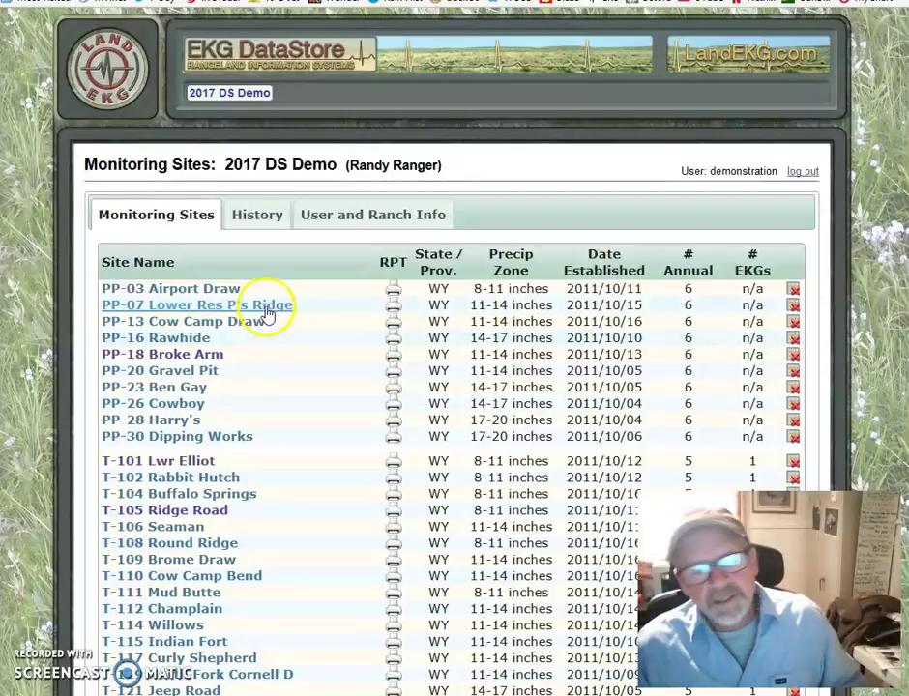
# Look through the list of monitoring sites for the 2017 DS Demo ranch
pyautogui.scroll(-3, 267, 320)
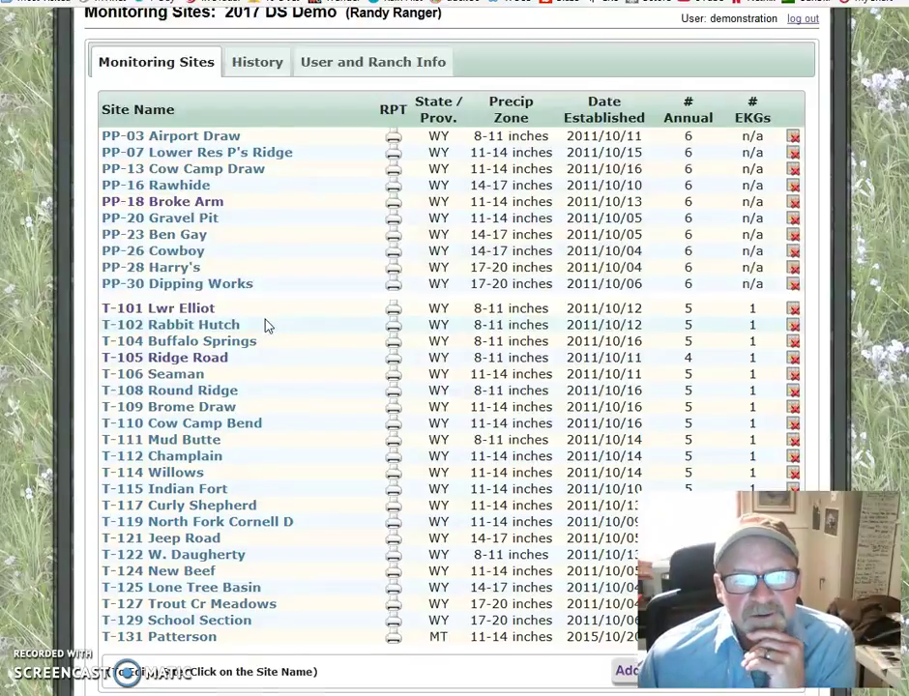
pyautogui.scroll(2, 267, 327)
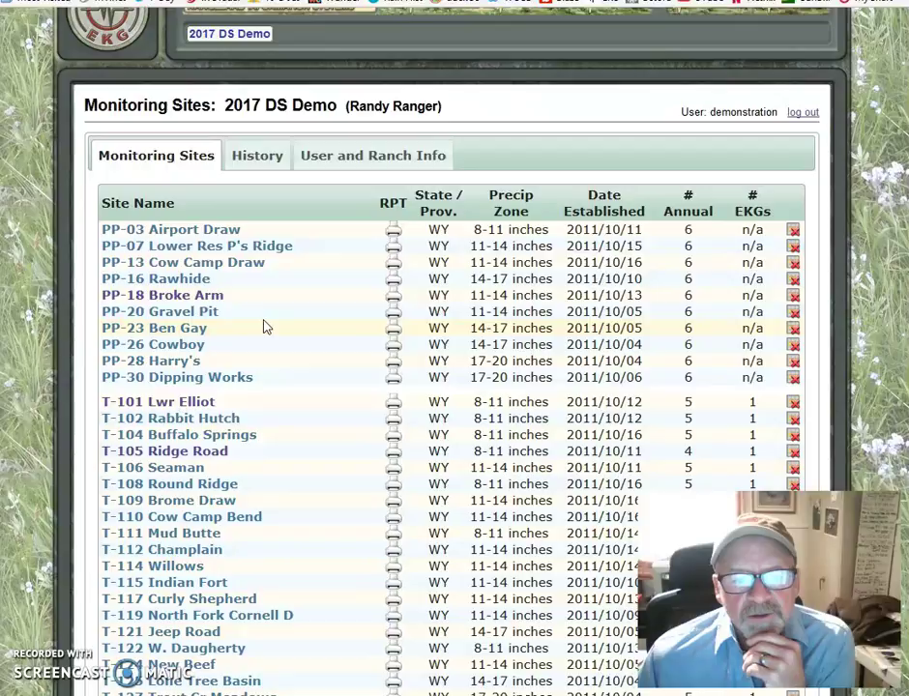
pyautogui.scroll(-2, 267, 326)
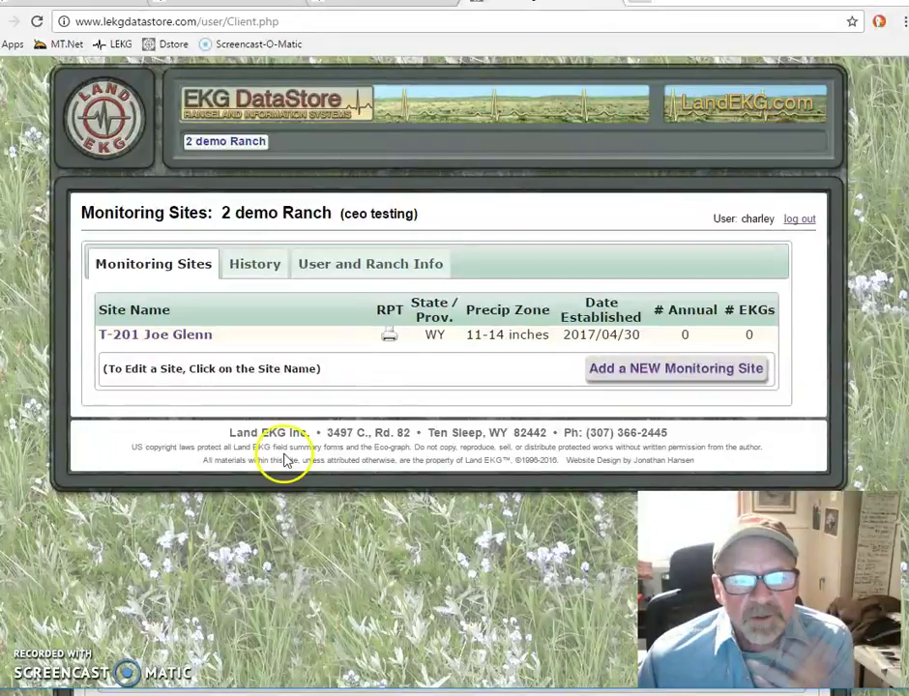
# Open monitoring site T-201 of the 2 demo Ranch and show its Permanent Location Record
pyautogui.click(158, 344)
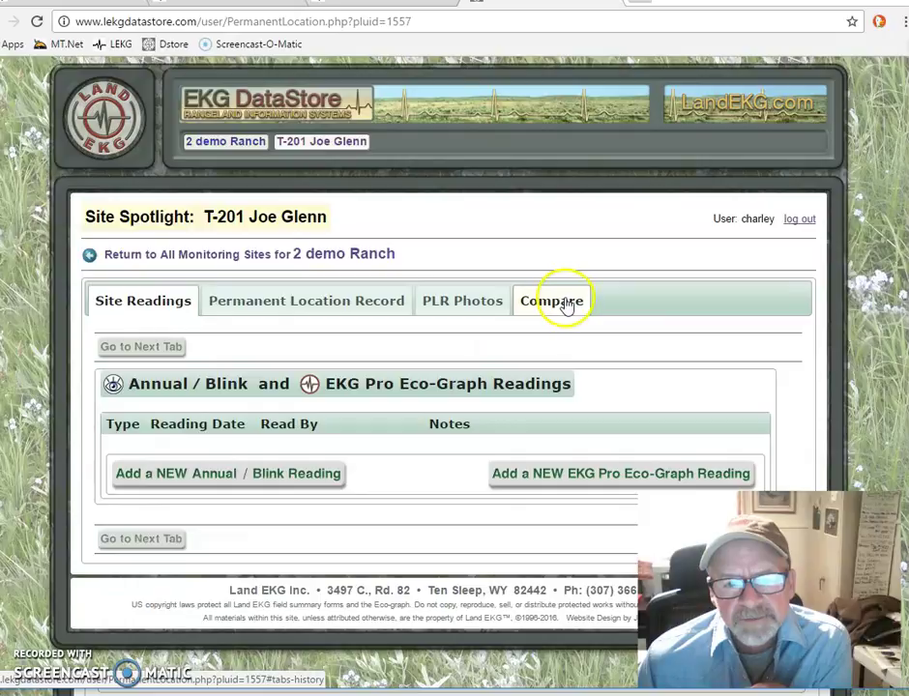
pyautogui.click(253, 303)
pyautogui.scroll(-3, 253, 299)
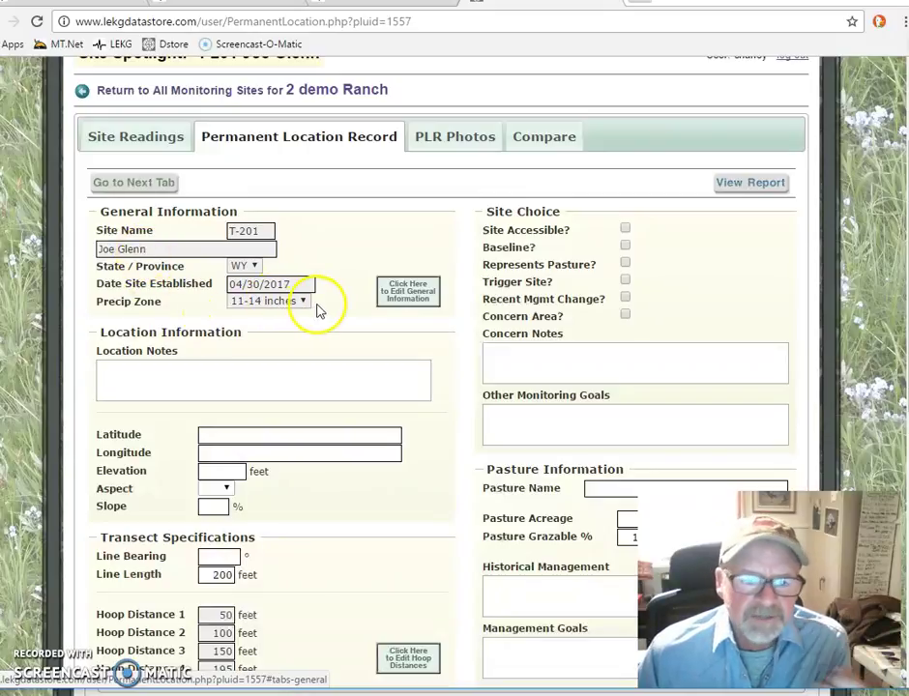
# Set the transect specifications to read hoops on the S side of the tape
pyautogui.scroll(-2, 351, 363)
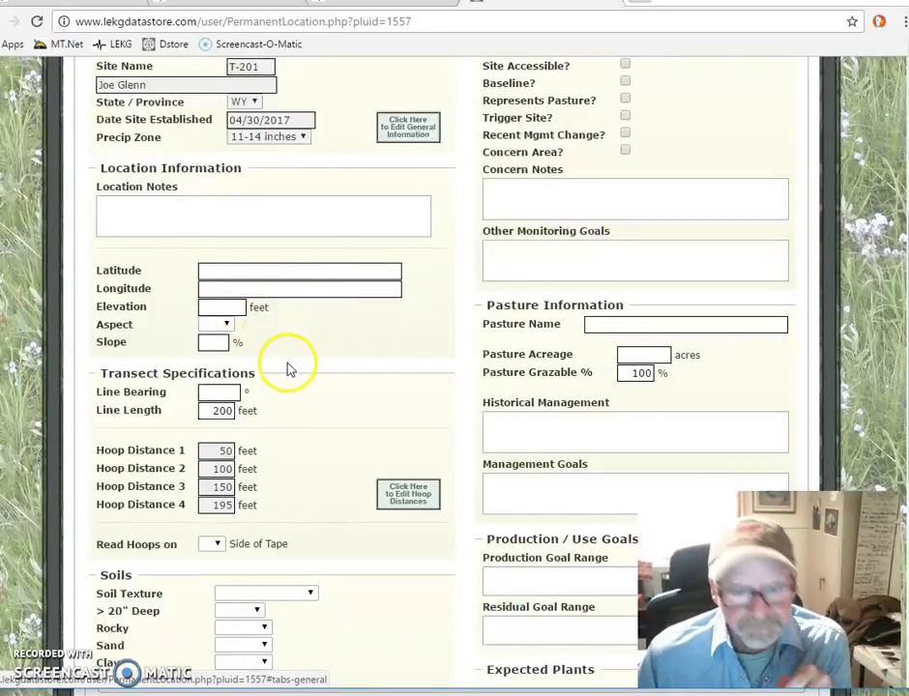
pyautogui.scroll(-1, 288, 367)
pyautogui.scroll(-1, 288, 367)
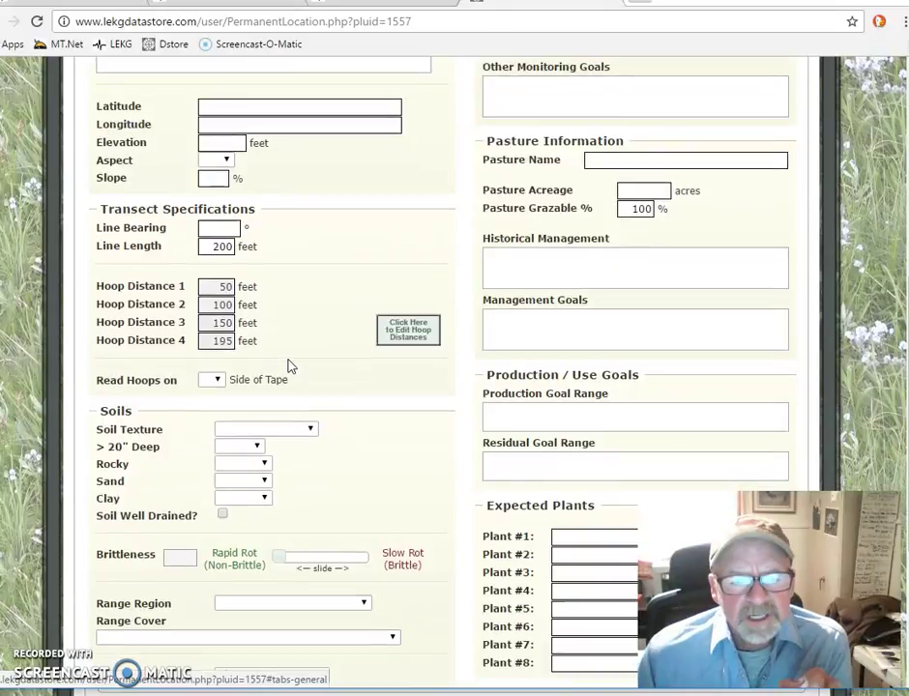
pyautogui.click(274, 272)
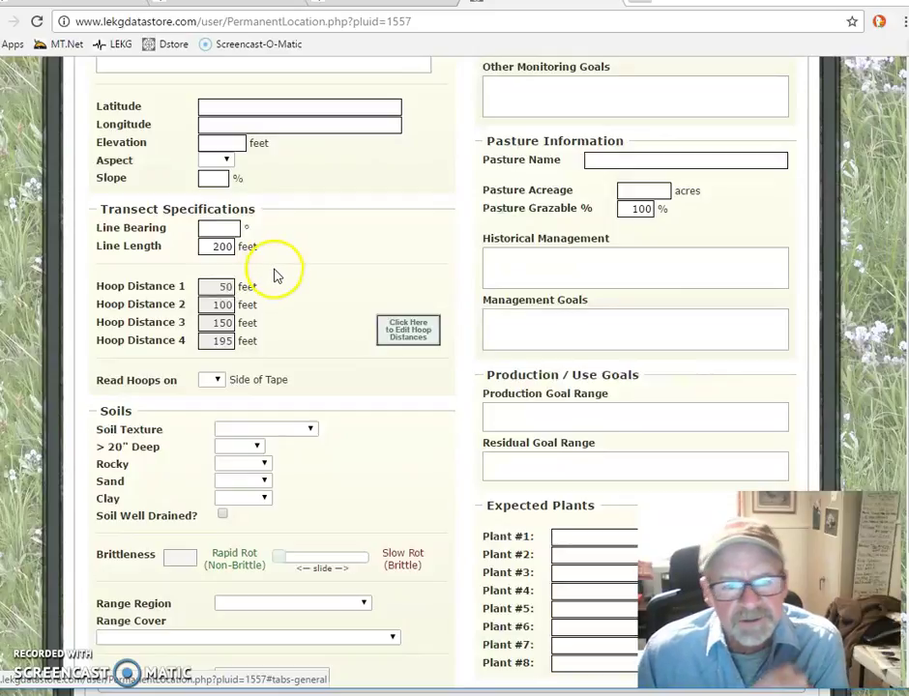
pyautogui.click(216, 229)
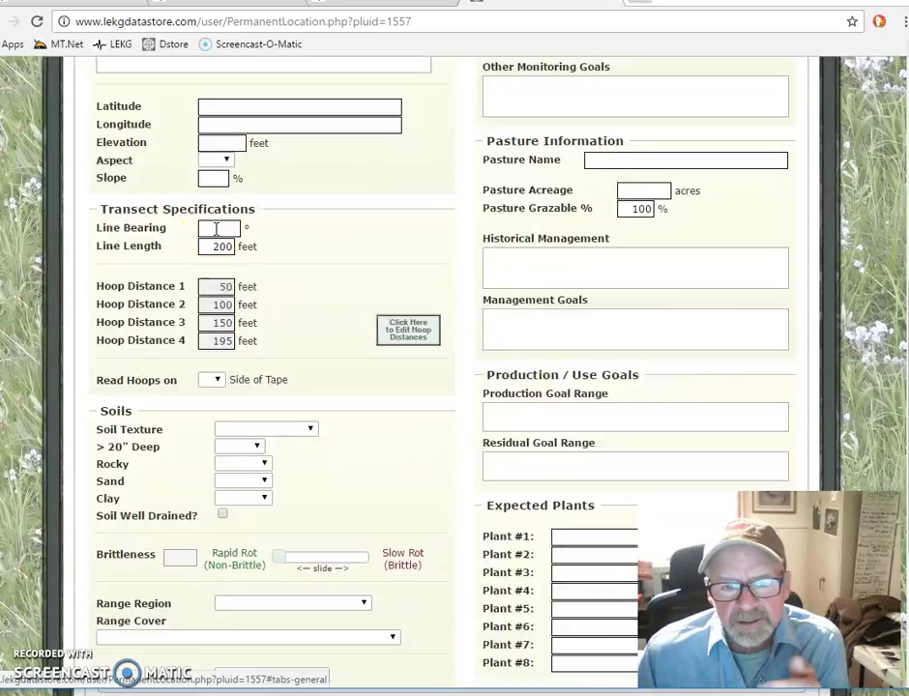
pyautogui.click(224, 288)
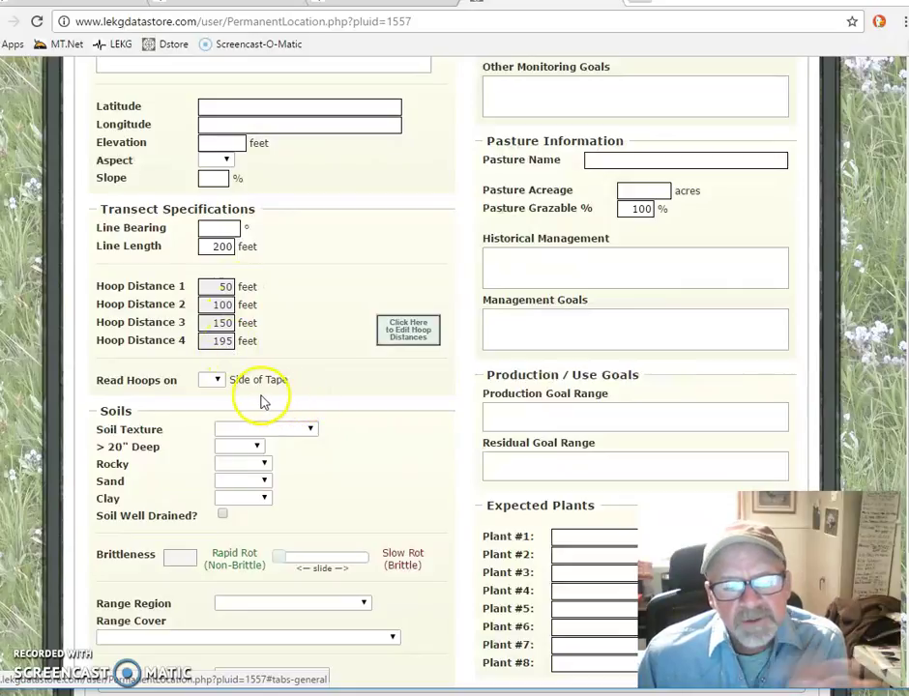
pyautogui.click(219, 380)
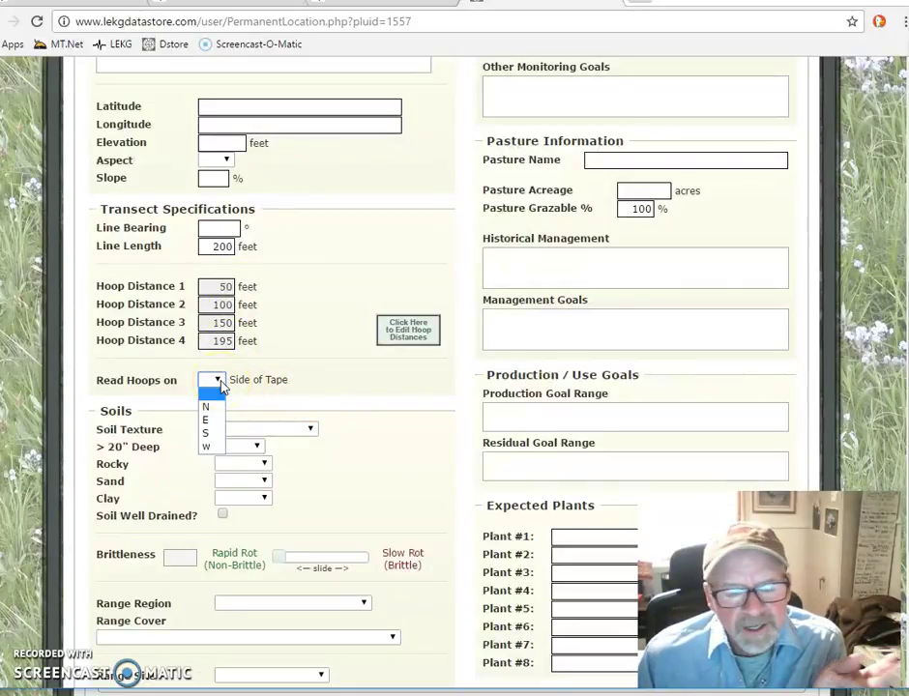
pyautogui.click(211, 432)
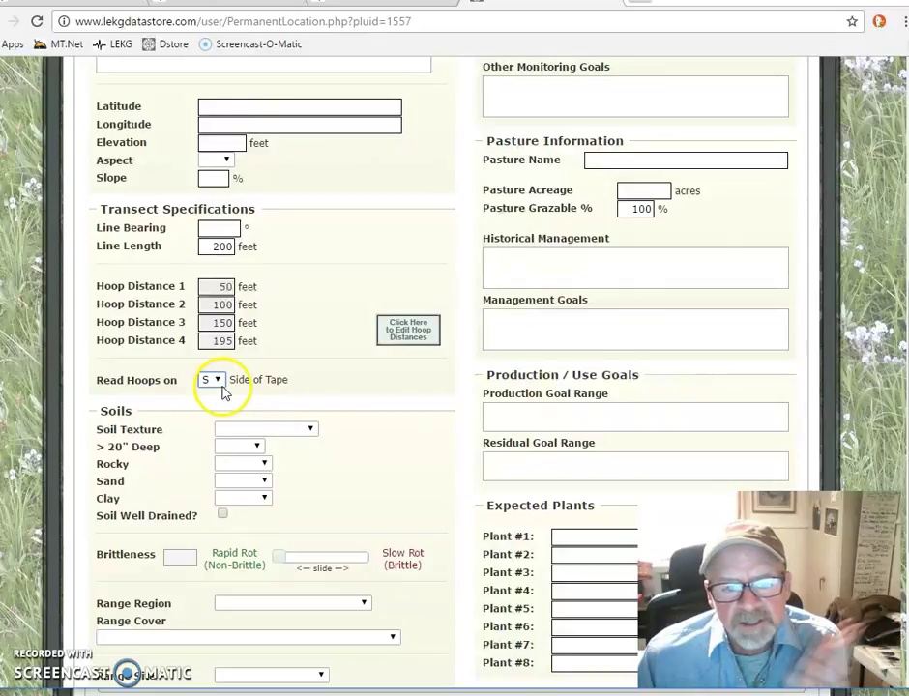
# Examine the available Soils choices for soil texture, depth over 20 inches, rocky and sand without selecting any
pyautogui.click(310, 432)
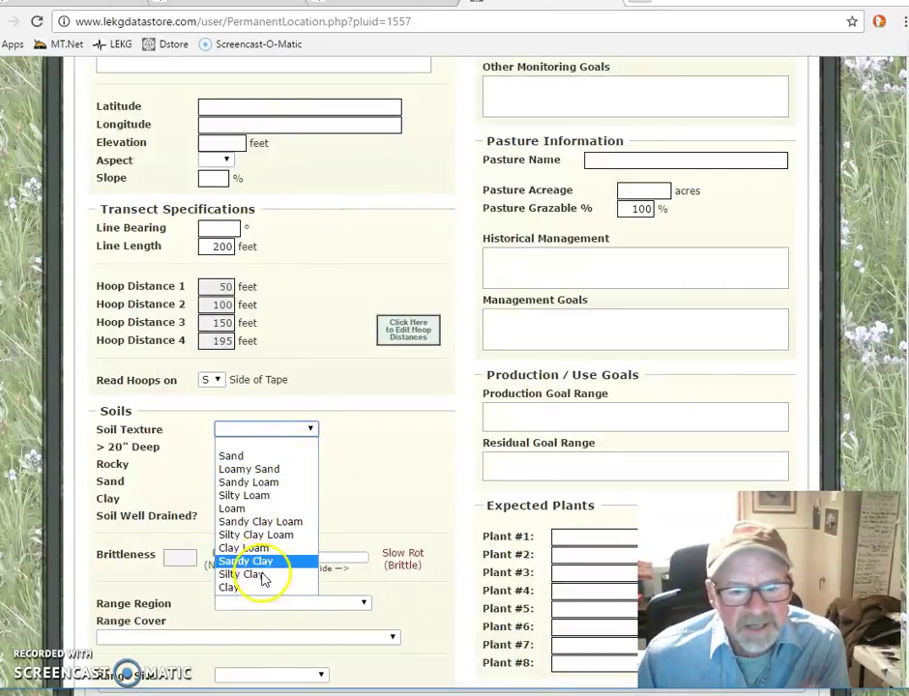
pyautogui.click(367, 437)
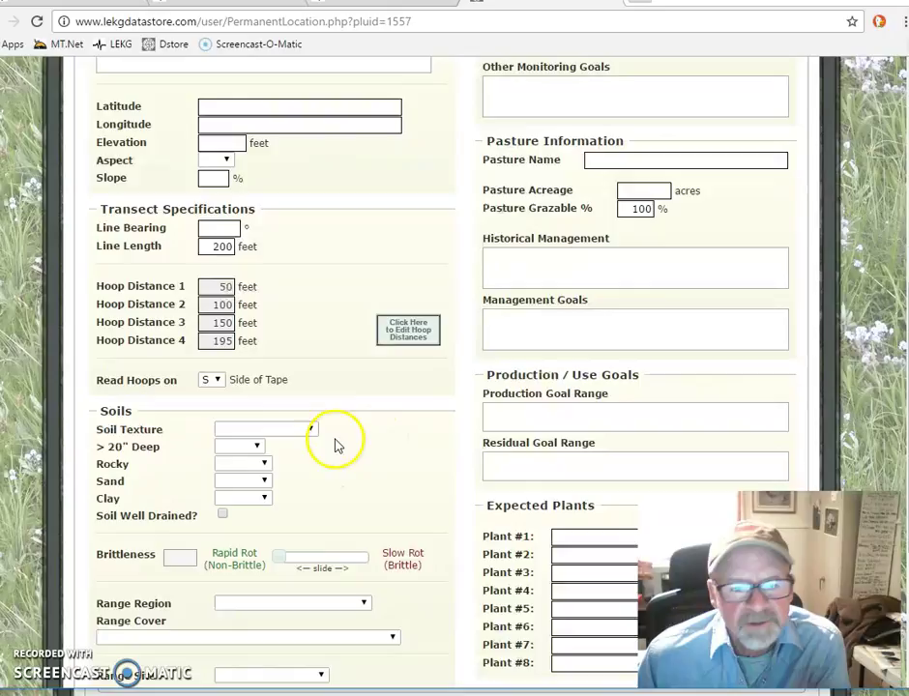
pyautogui.click(257, 448)
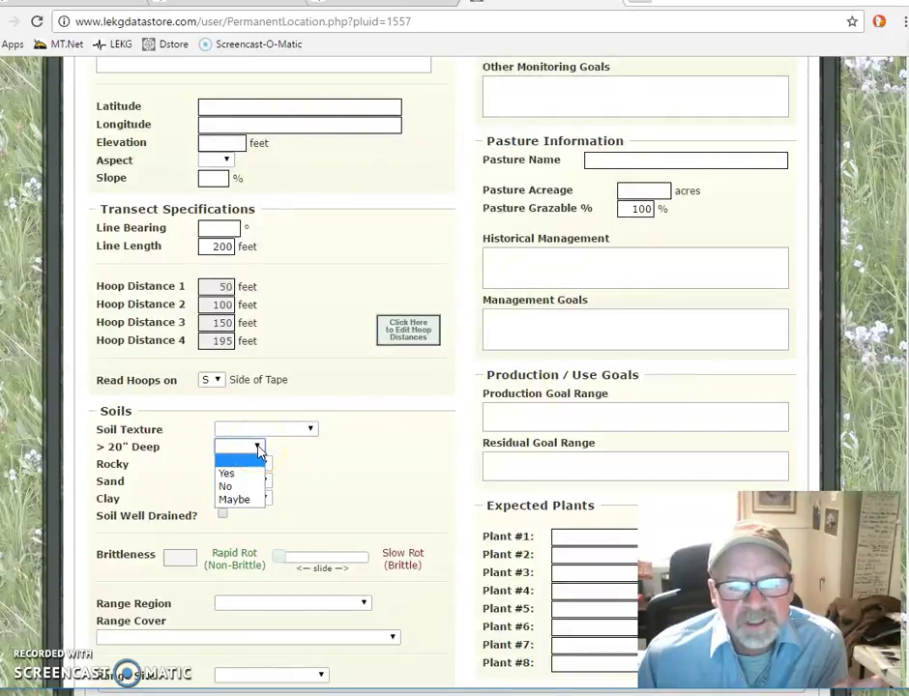
pyautogui.click(257, 447)
pyautogui.click(265, 464)
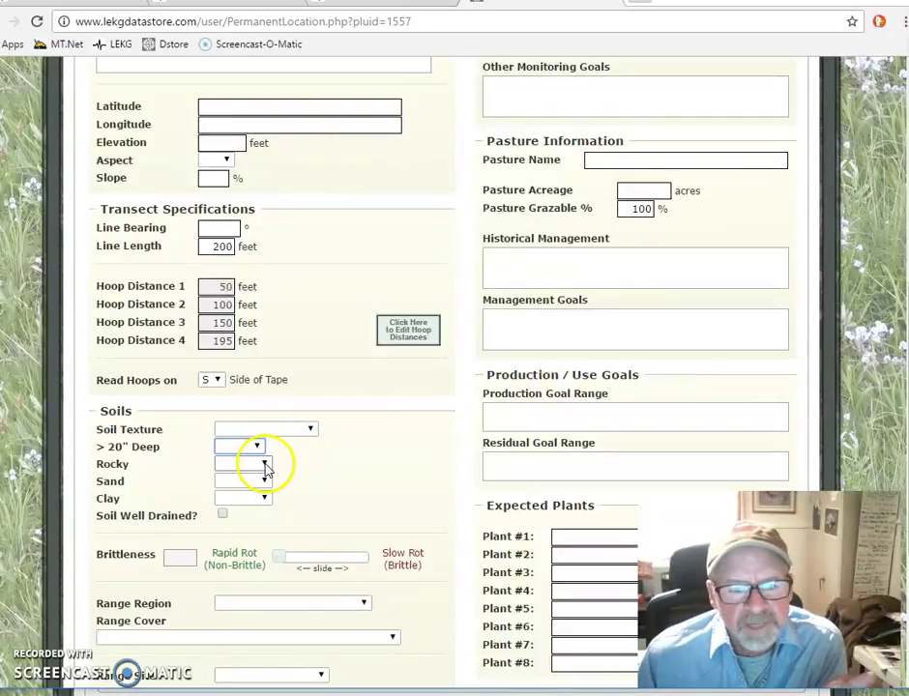
pyautogui.click(267, 469)
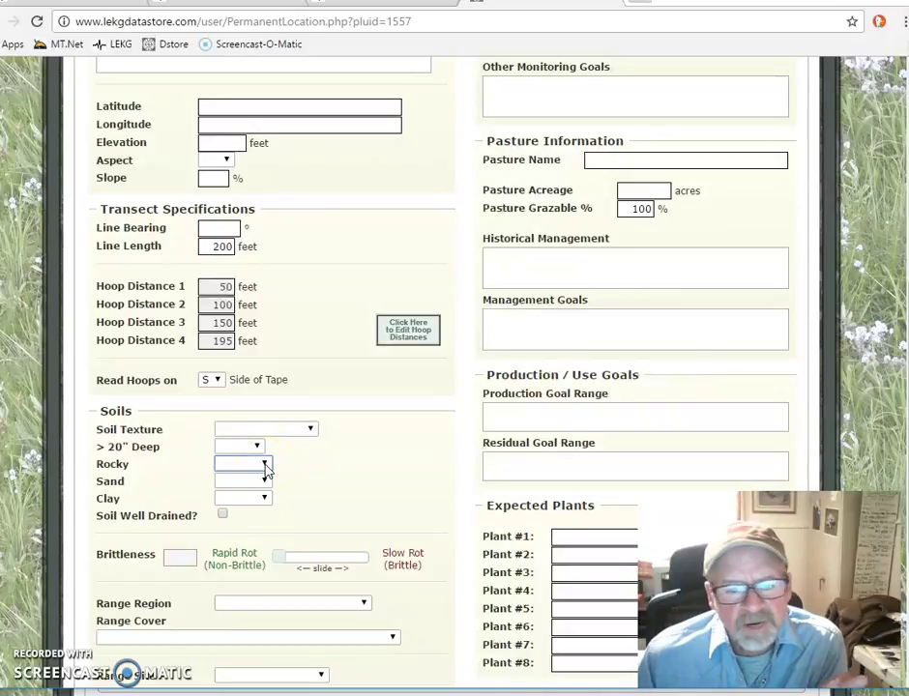
pyautogui.click(265, 481)
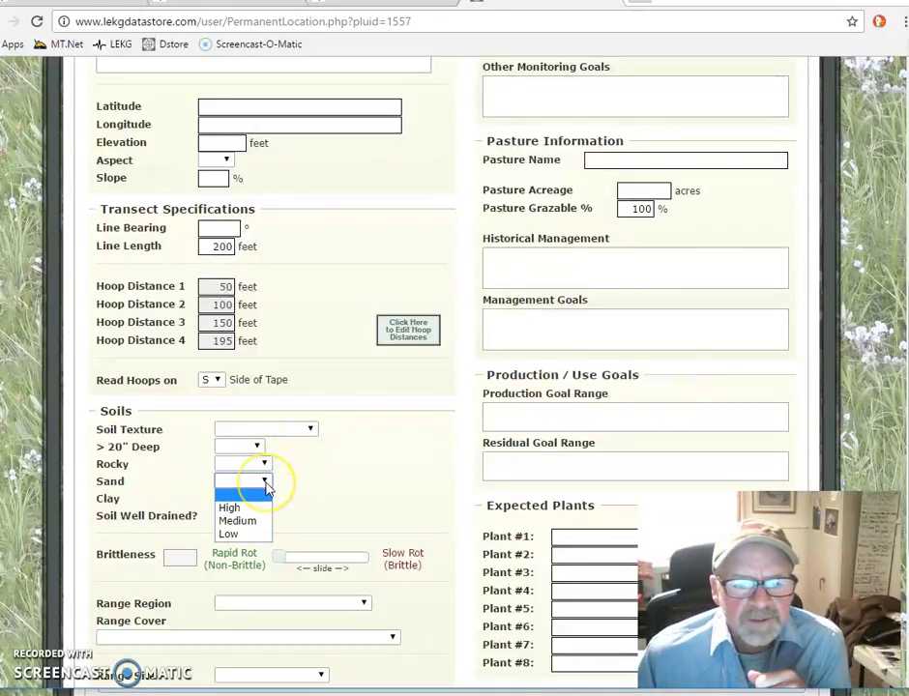
pyautogui.click(266, 491)
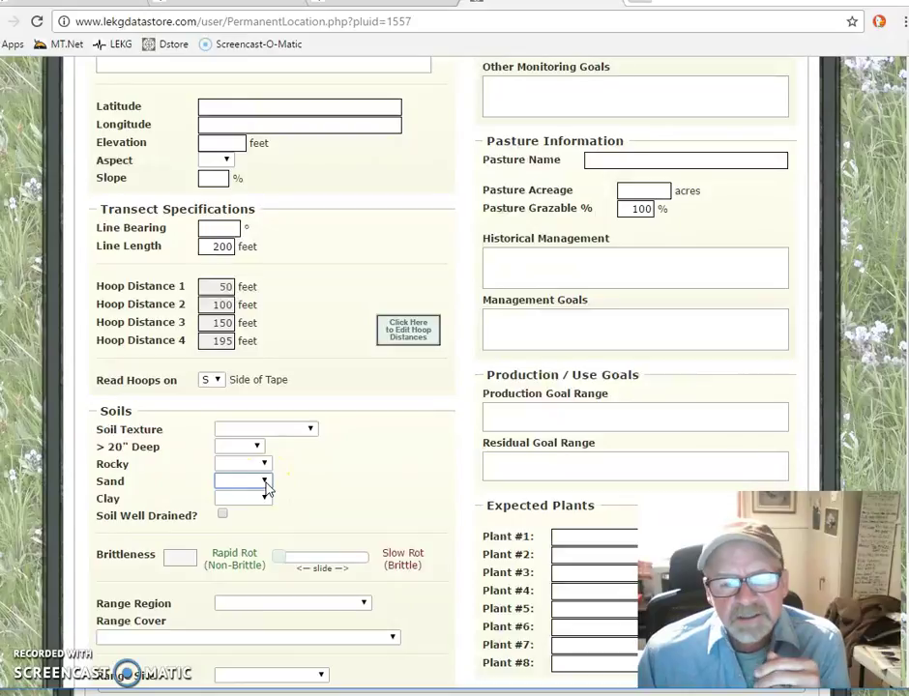
# Review the record's remaining fields: brittleness, range site, general notes, site choice, pasture information, production and residual goals, and expected plants
pyautogui.scroll(-1, 305, 478)
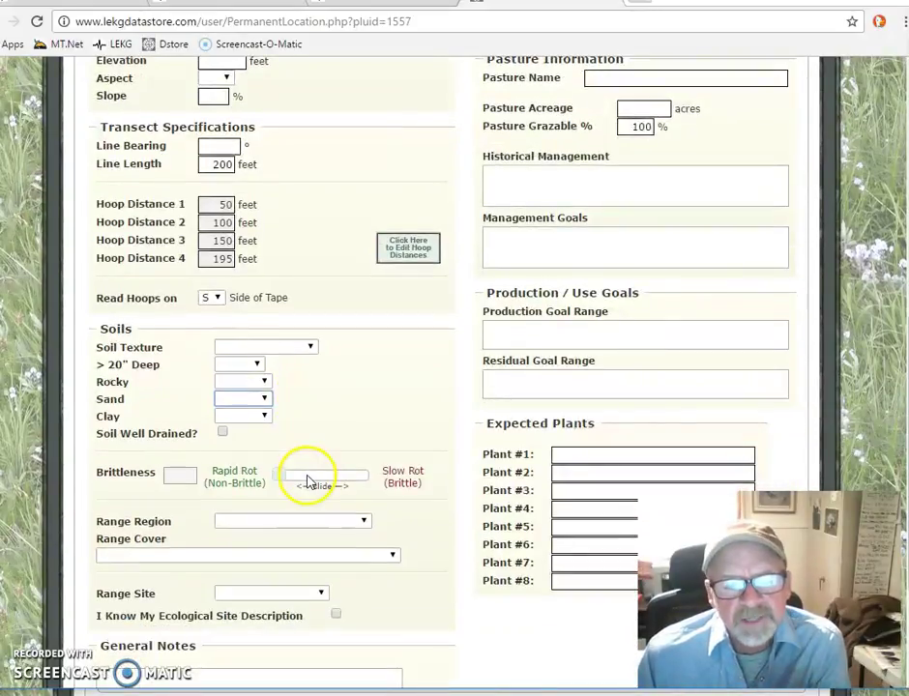
pyautogui.scroll(-1, 307, 503)
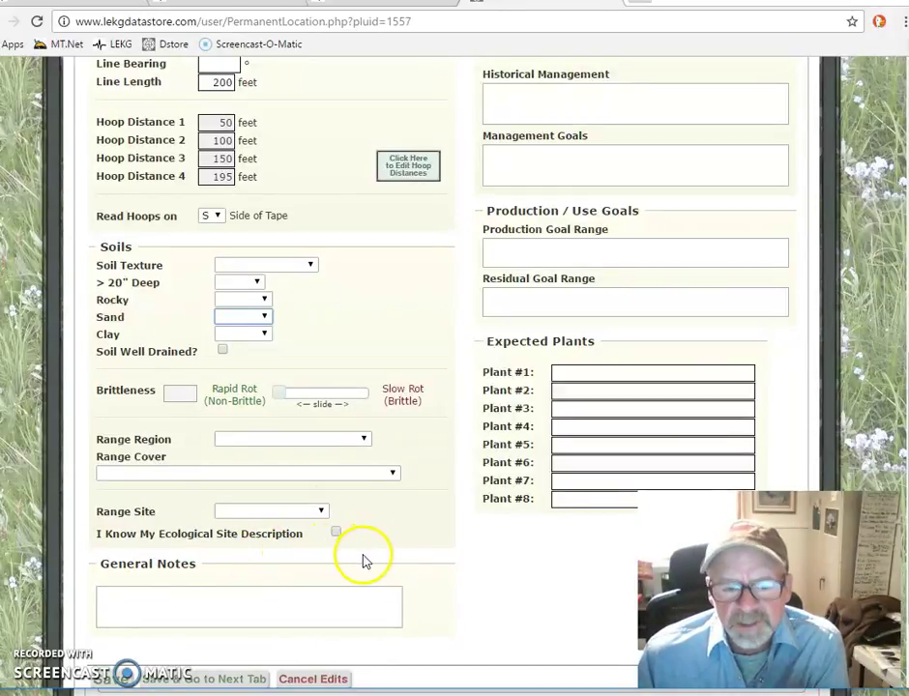
pyautogui.scroll(5, 362, 558)
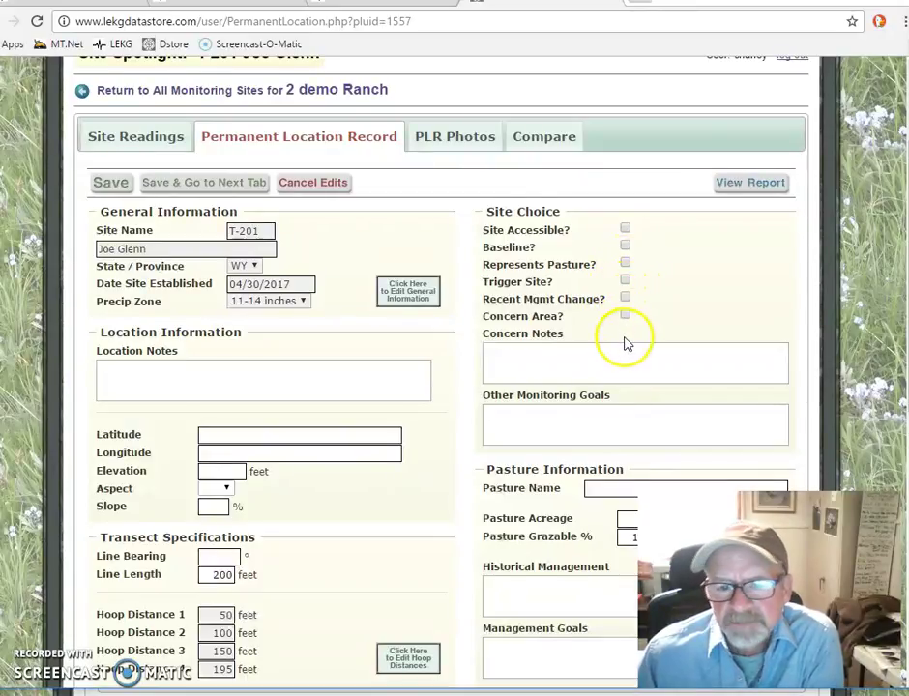
pyautogui.scroll(-3, 622, 338)
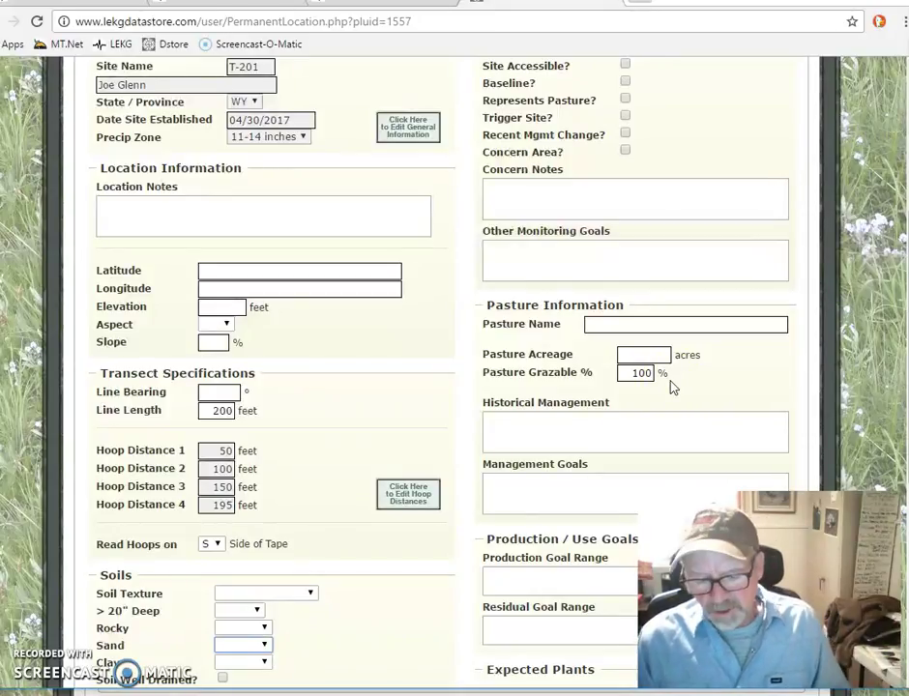
pyautogui.click(636, 373)
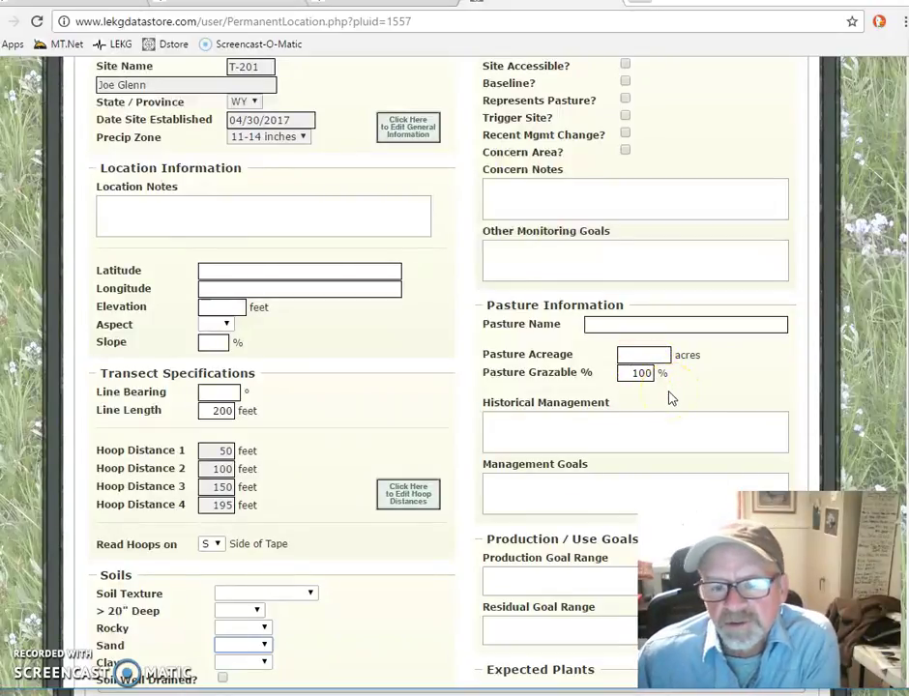
pyautogui.scroll(-1, 671, 398)
pyautogui.scroll(-1, 669, 389)
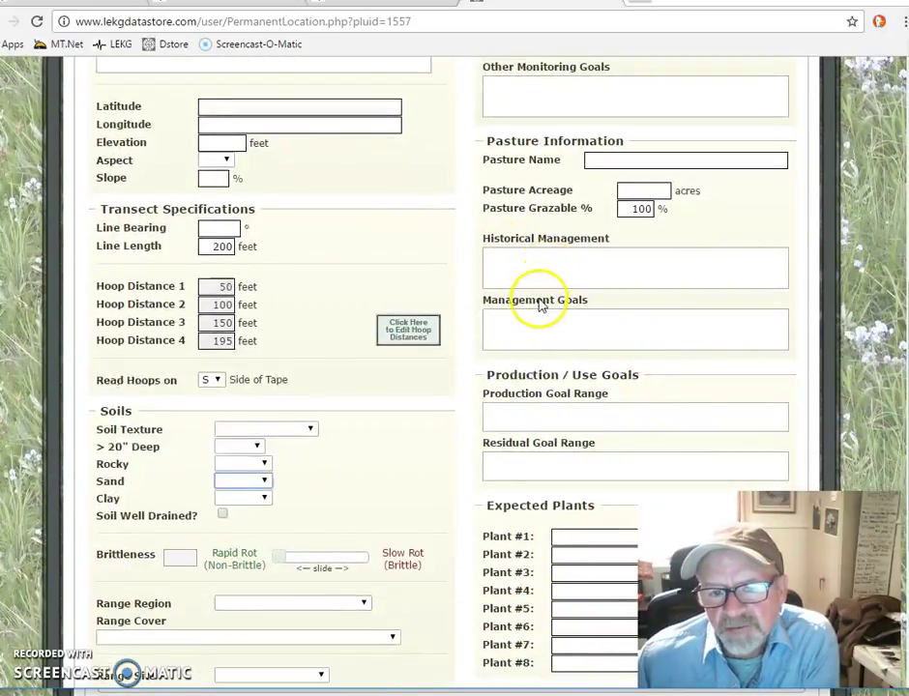
pyautogui.scroll(-3, 565, 374)
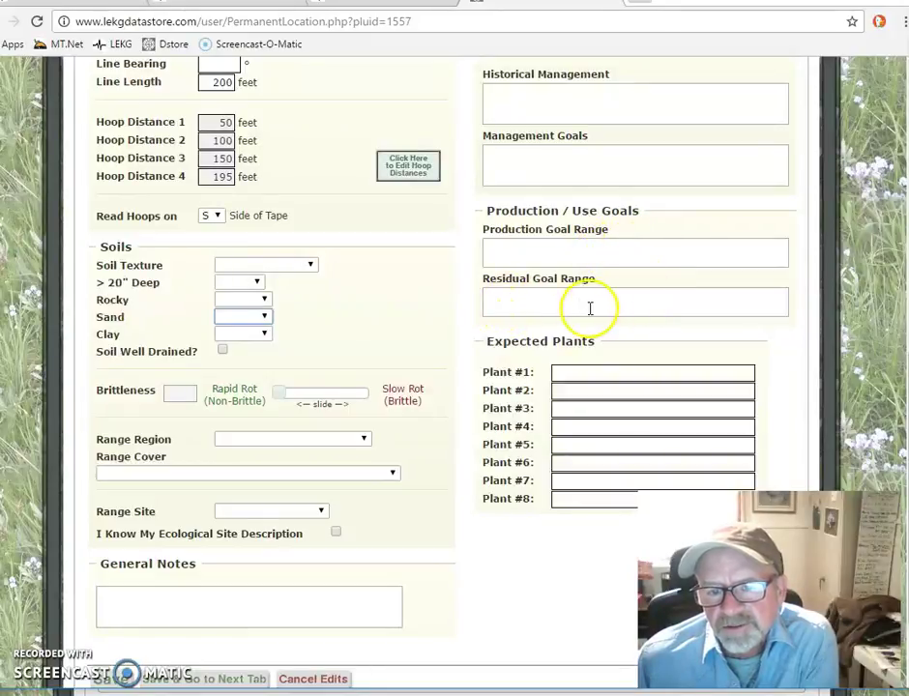
pyautogui.click(655, 306)
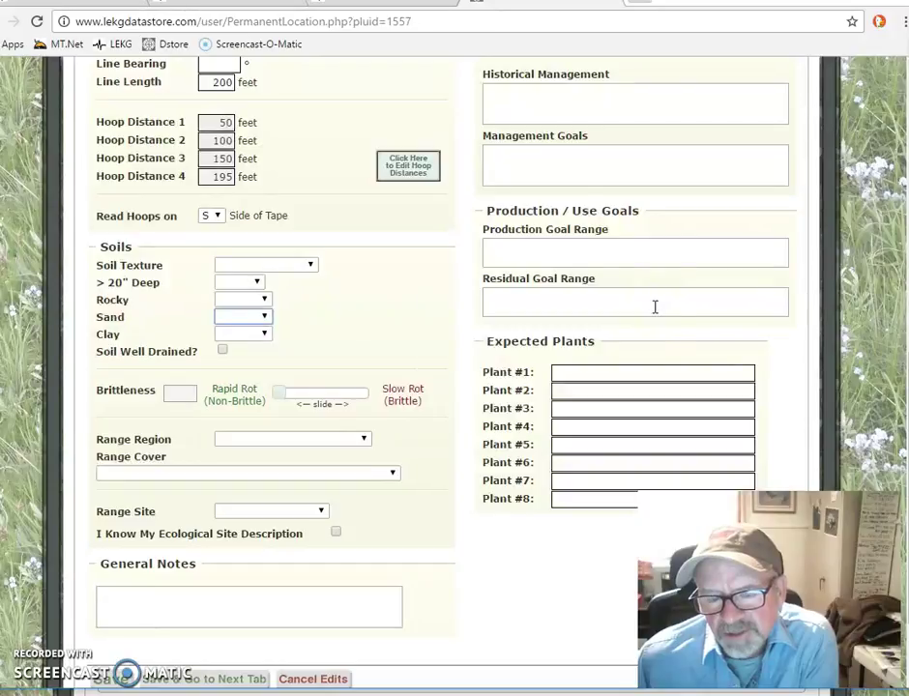
pyautogui.scroll(-1, 639, 371)
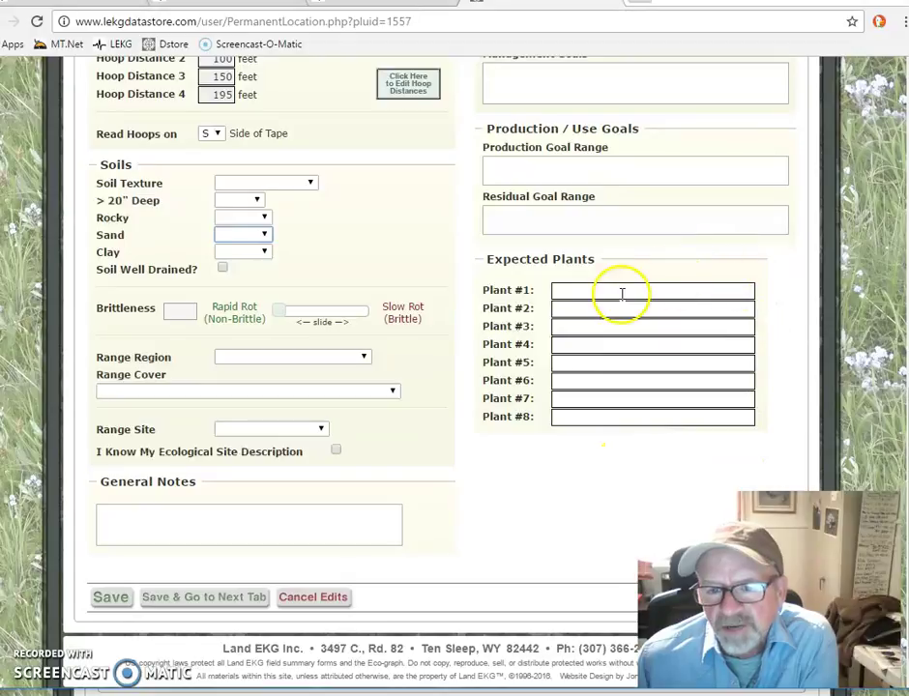
pyautogui.scroll(1, 587, 468)
pyautogui.scroll(5, 586, 468)
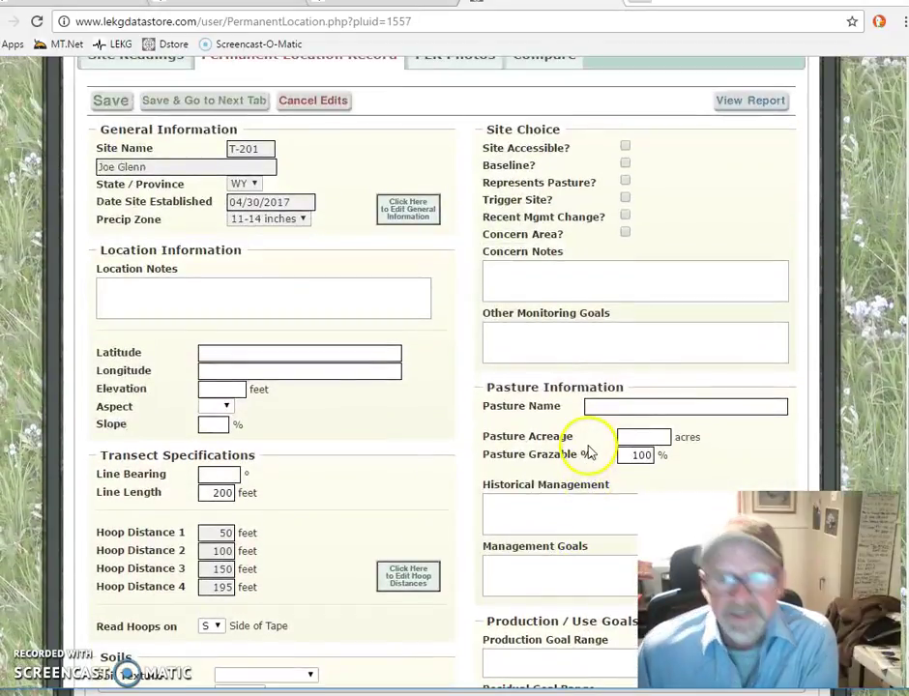
pyautogui.scroll(2, 294, 392)
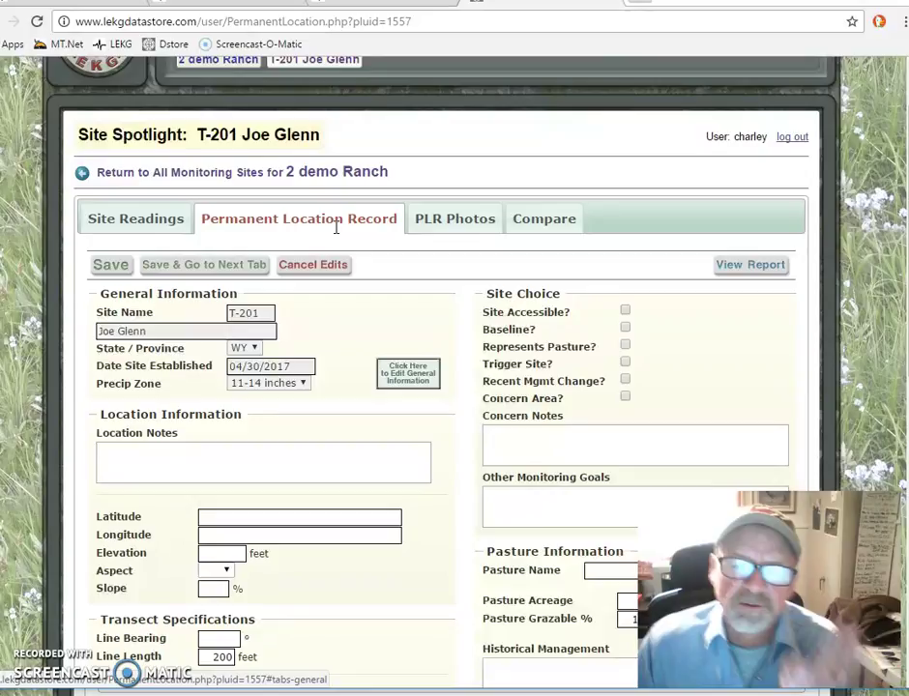
# Examine the site's PLR photo slots for the shortline, longline and hoop photos
pyautogui.click(442, 224)
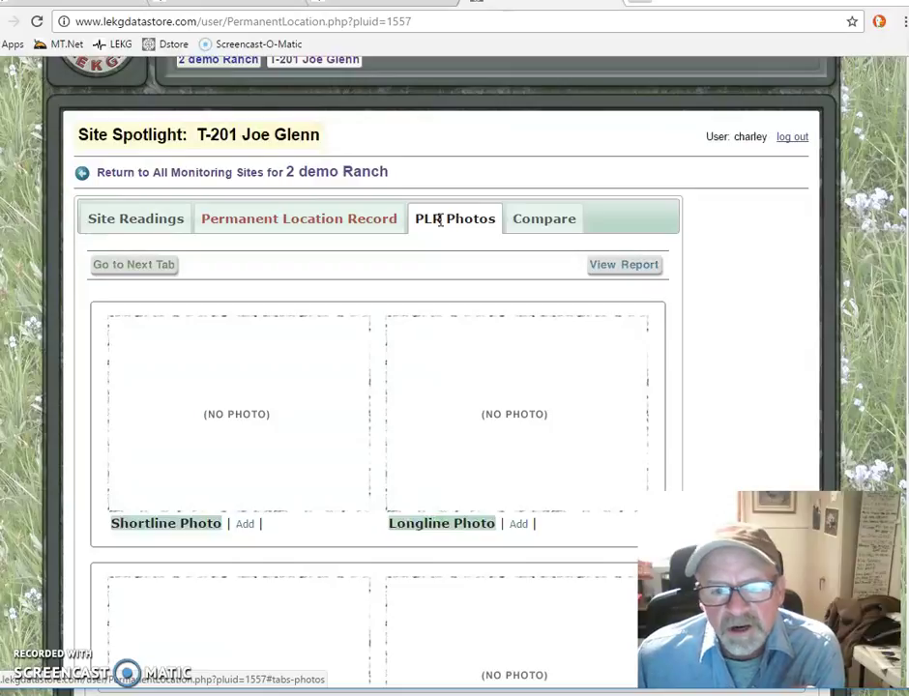
pyautogui.scroll(-1, 440, 220)
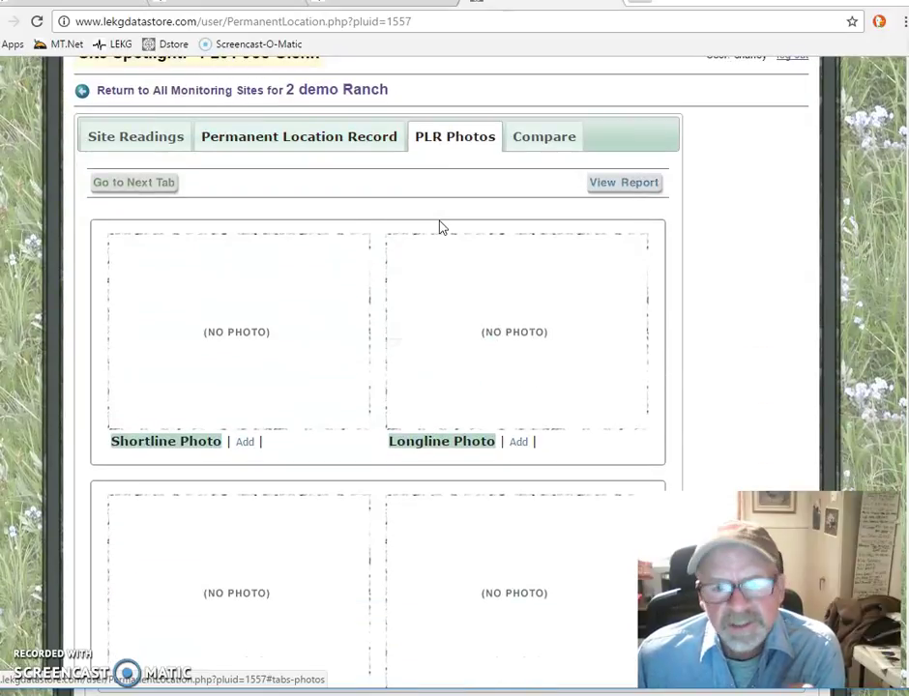
pyautogui.scroll(-3, 442, 225)
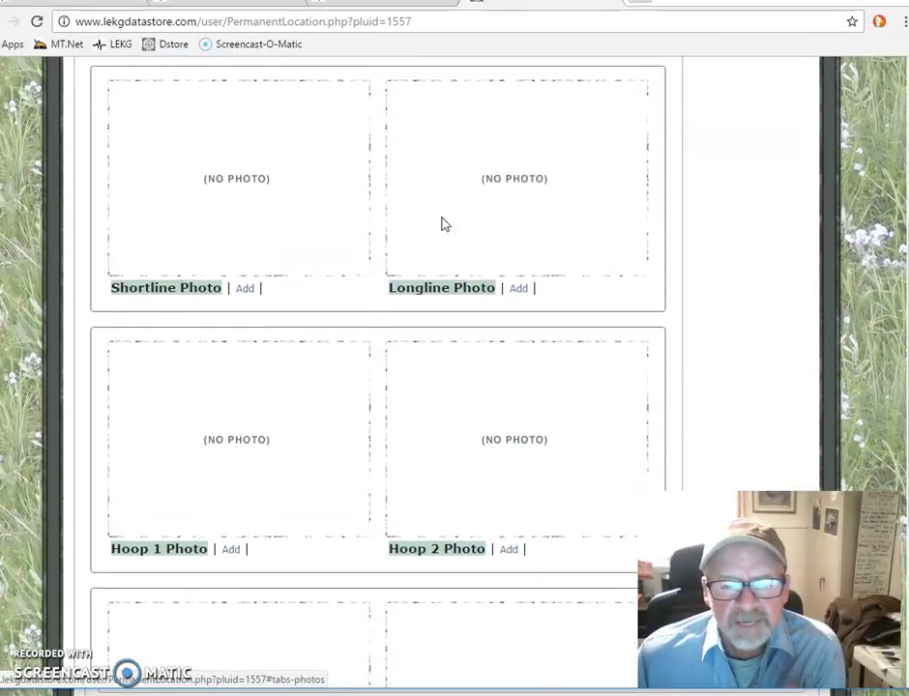
pyautogui.scroll(-1, 442, 223)
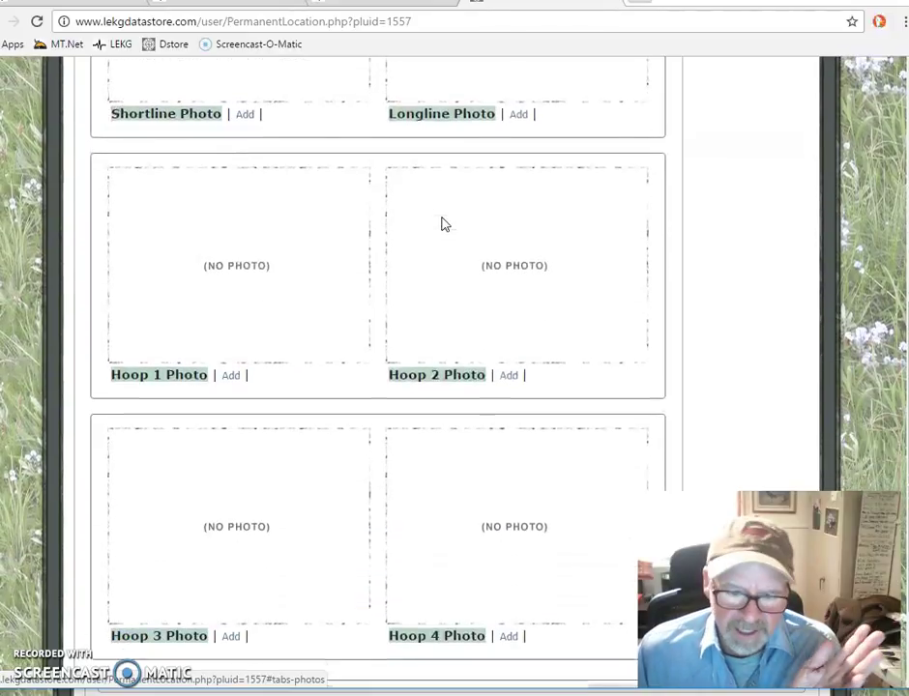
pyautogui.scroll(1, 440, 224)
pyautogui.scroll(2, 440, 223)
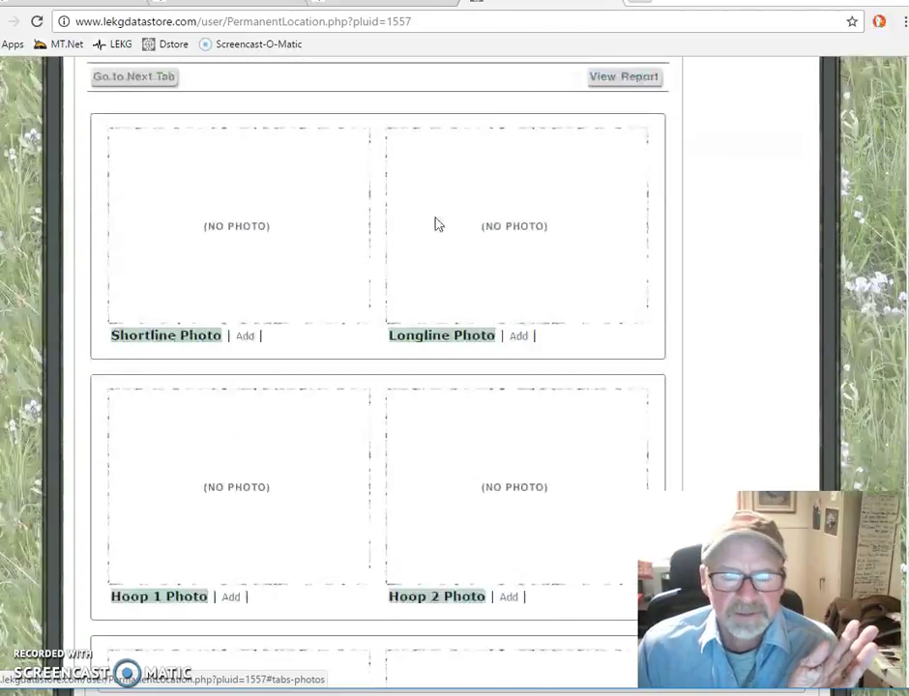
# Add 1.JPG from the 5 Ridge rd folder as the site's shortline photo and upload it
pyautogui.click(432, 238)
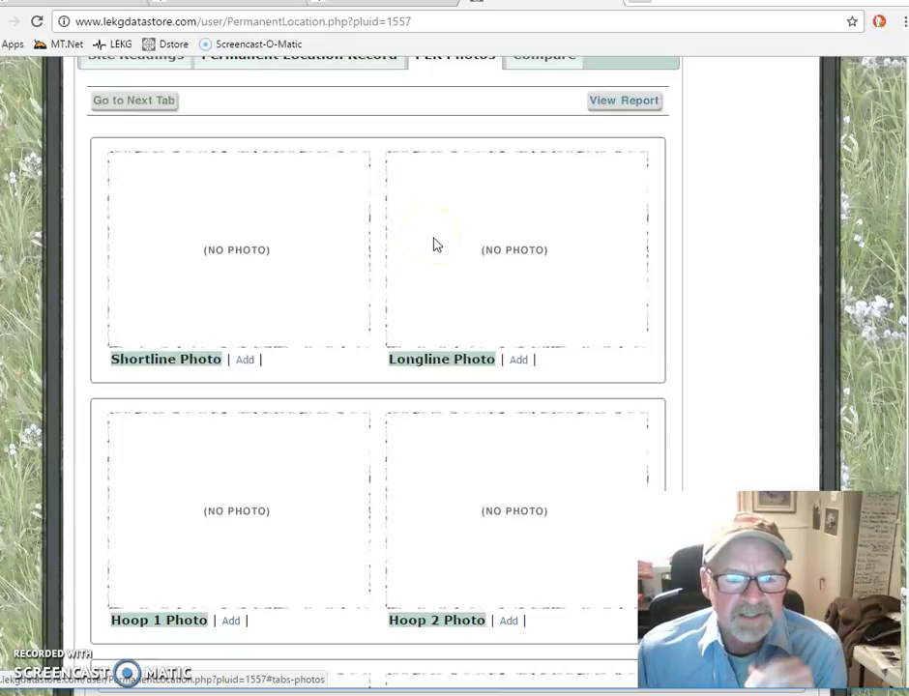
pyautogui.click(430, 251)
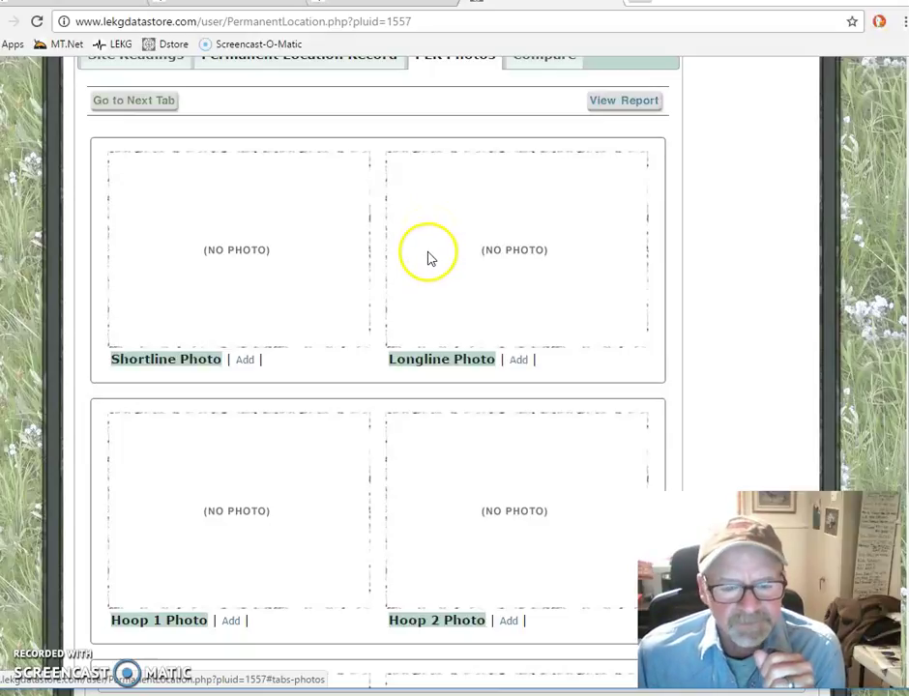
pyautogui.click(246, 360)
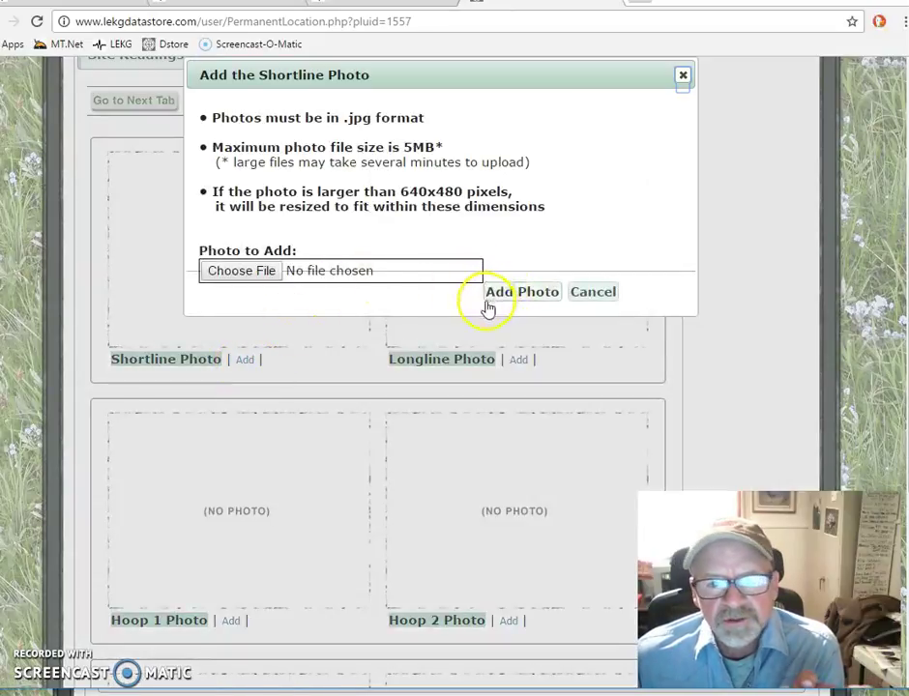
pyautogui.click(253, 273)
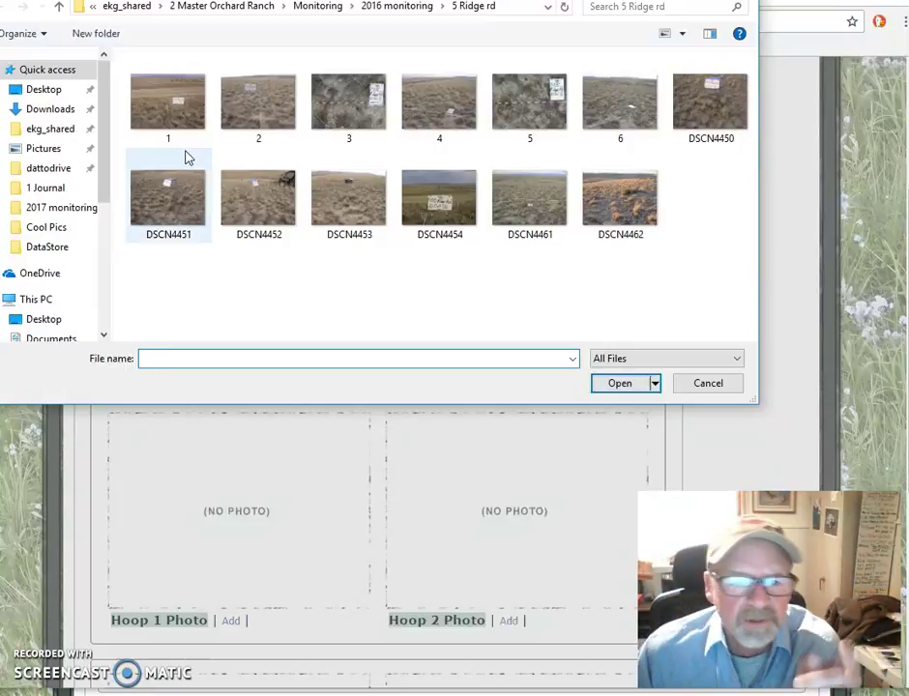
pyautogui.click(181, 145)
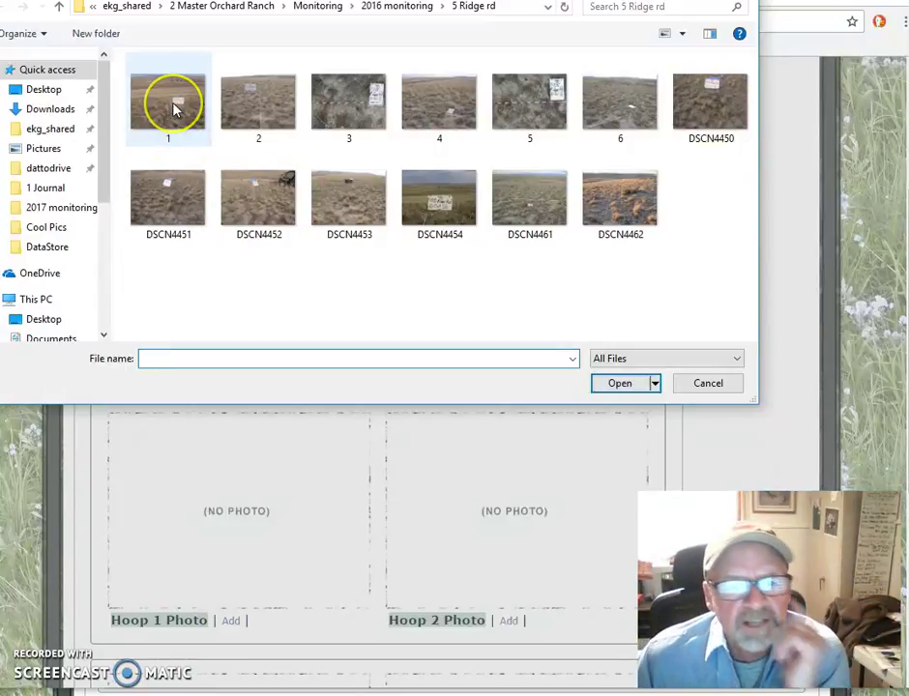
pyautogui.click(175, 109)
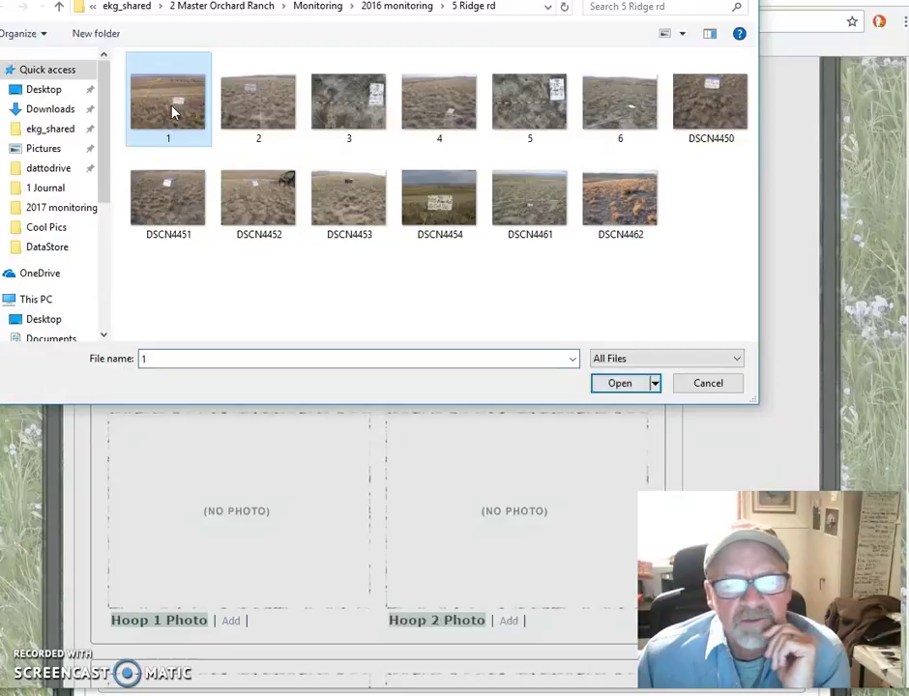
pyautogui.doubleClick(174, 113)
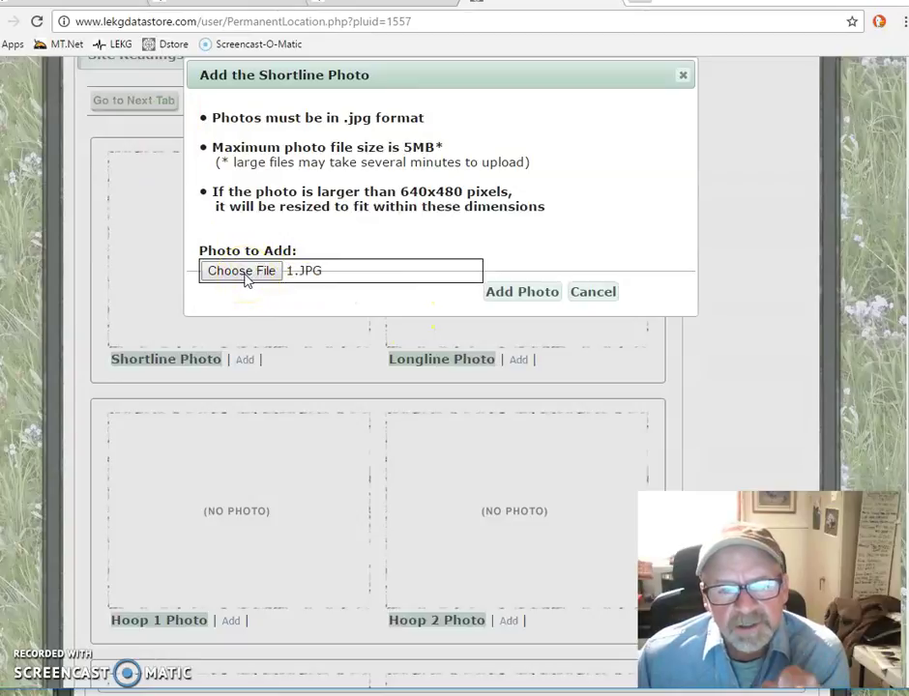
pyautogui.click(523, 294)
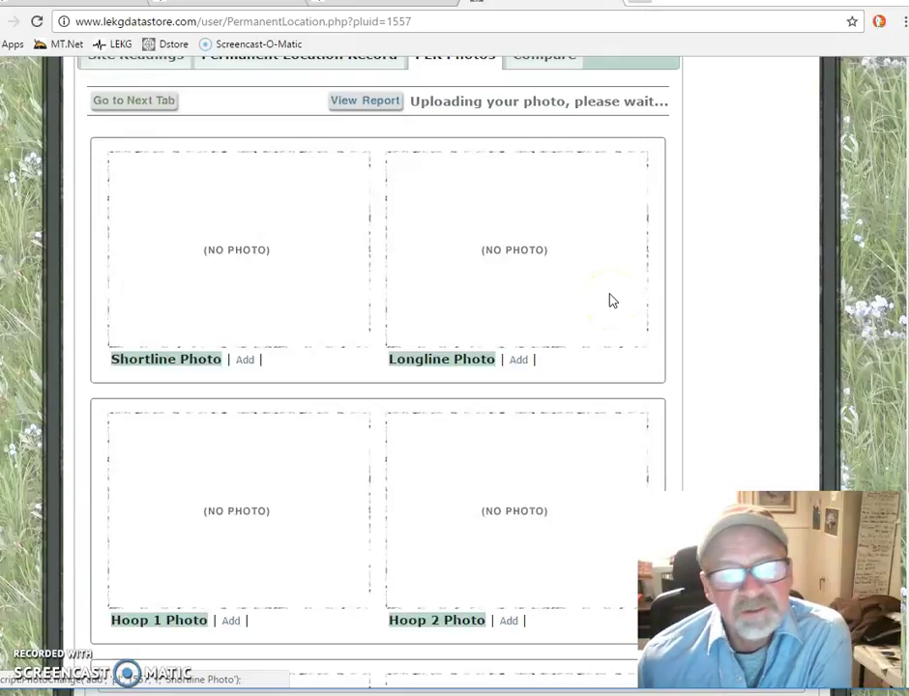
# View the site's Compare section with its photo comparison options
pyautogui.scroll(1, 609, 300)
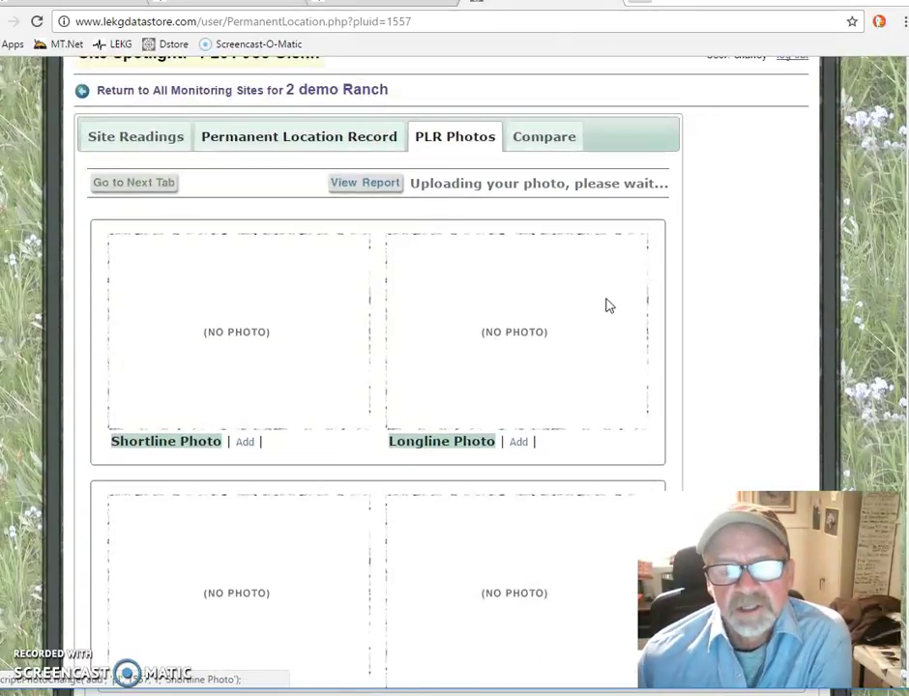
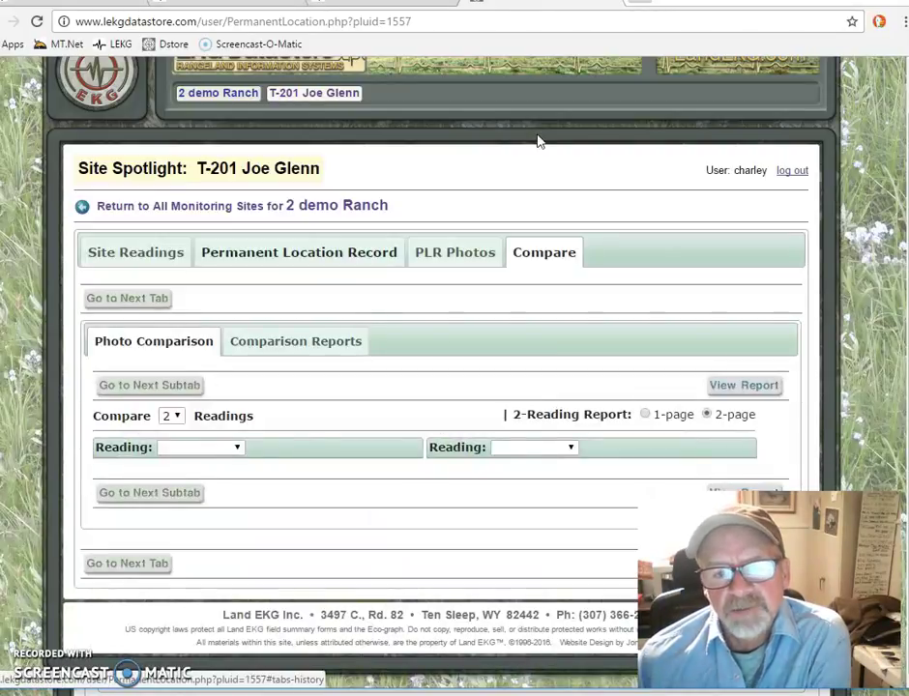
pyautogui.click(525, 139)
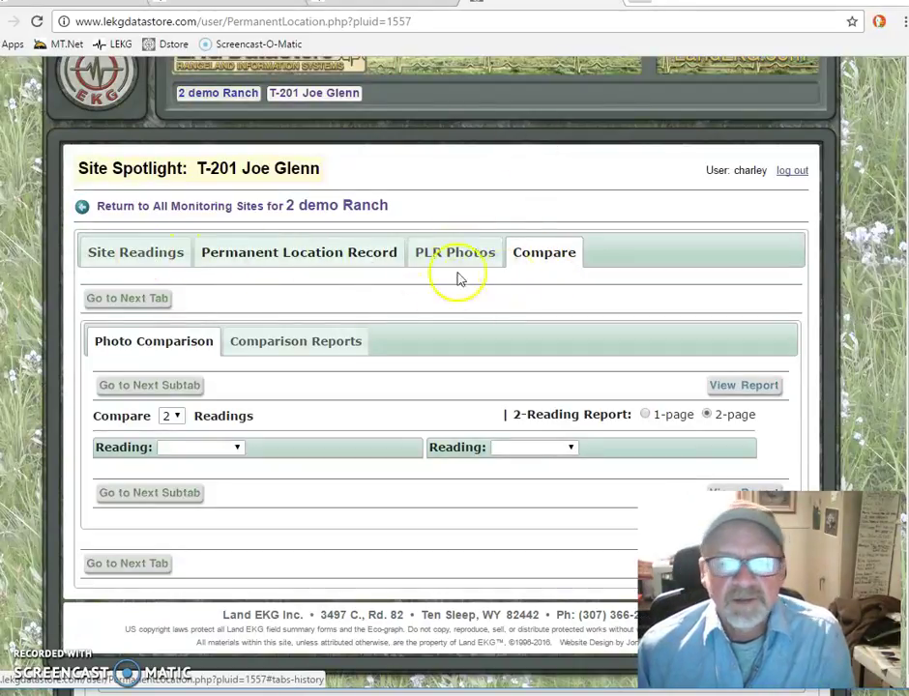
# Start a new Annual / Blink reading from the site readings and date it 04/30/2017
pyautogui.click(124, 251)
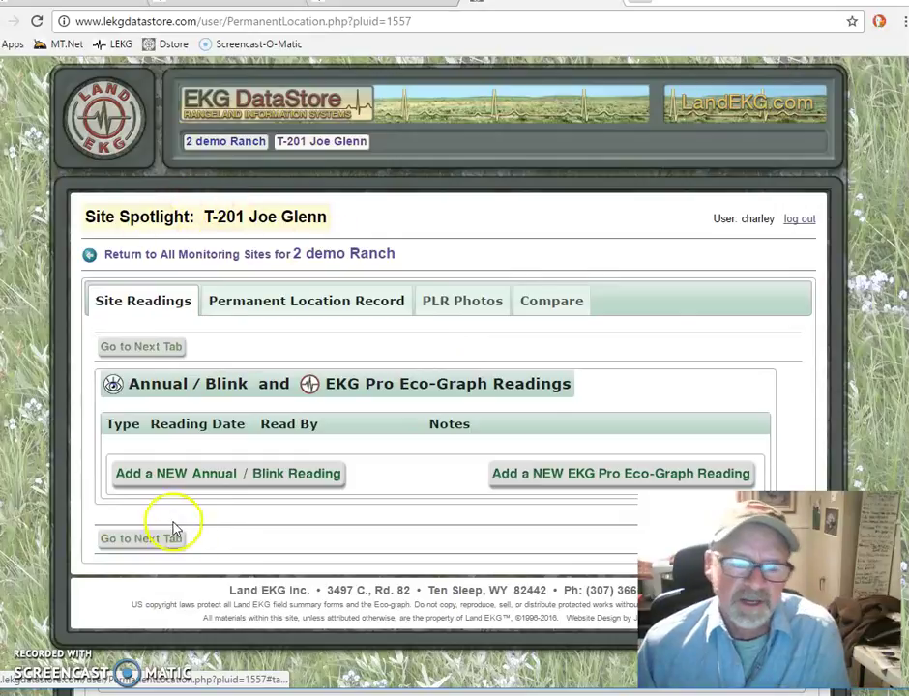
pyautogui.click(207, 476)
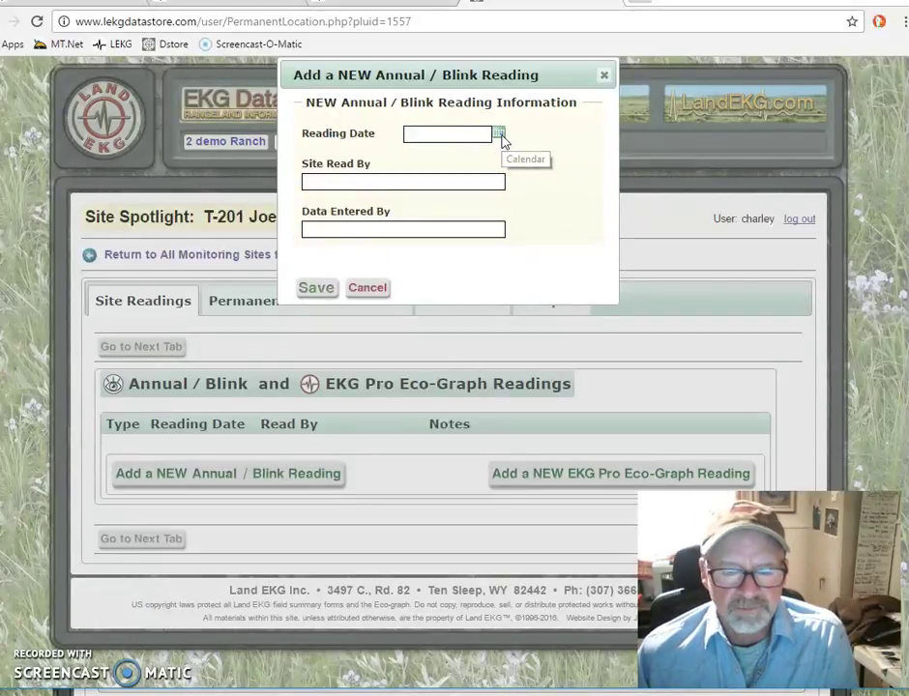
pyautogui.click(497, 135)
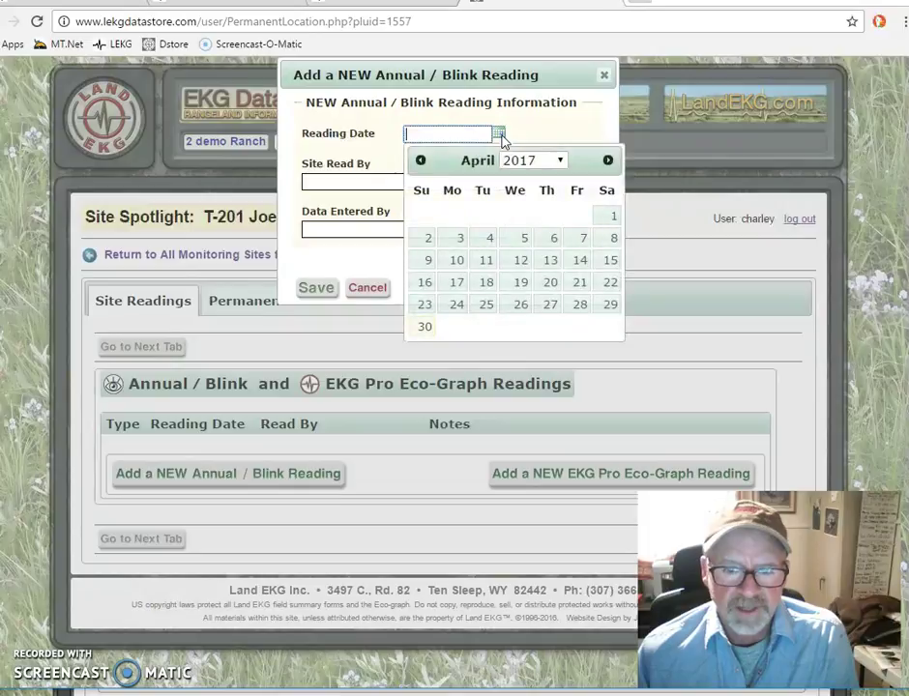
pyautogui.click(424, 326)
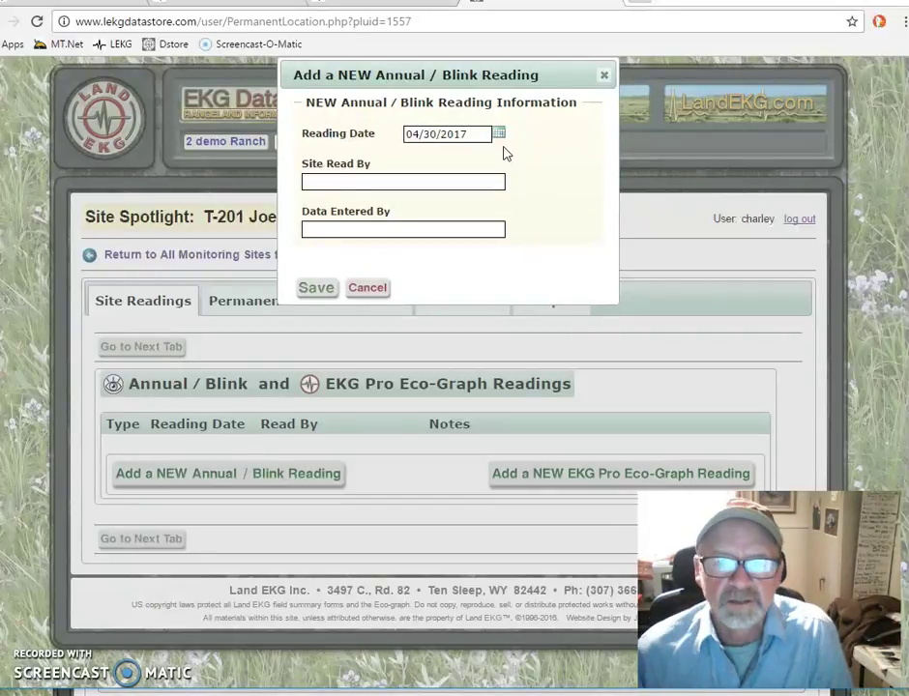
# Enter the first names of the site reader and the data enterer, and save the new reading
pyautogui.click(361, 178)
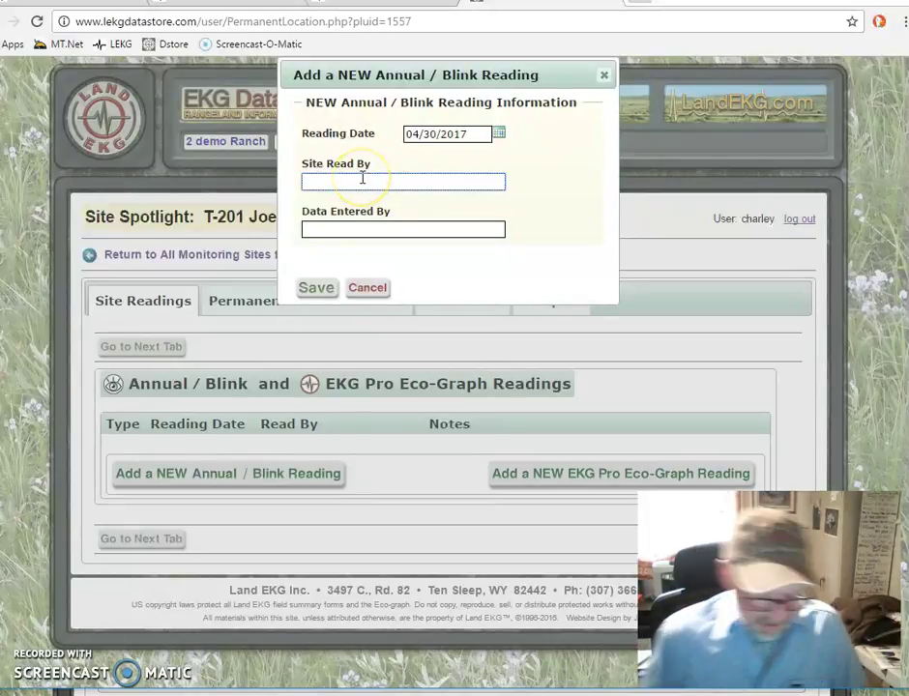
pyautogui.write('charley')
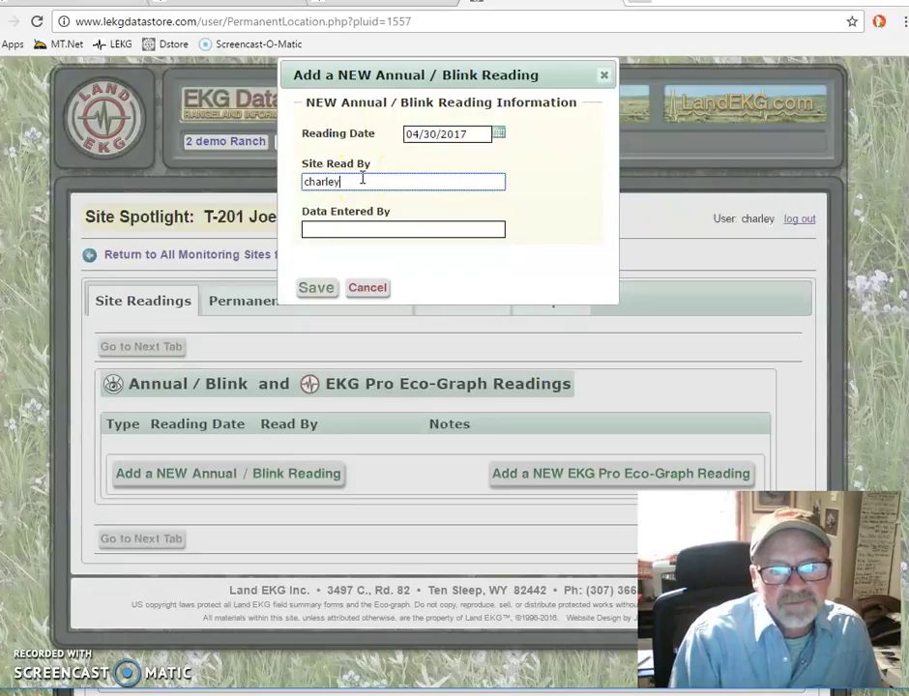
pyautogui.press('Tab')
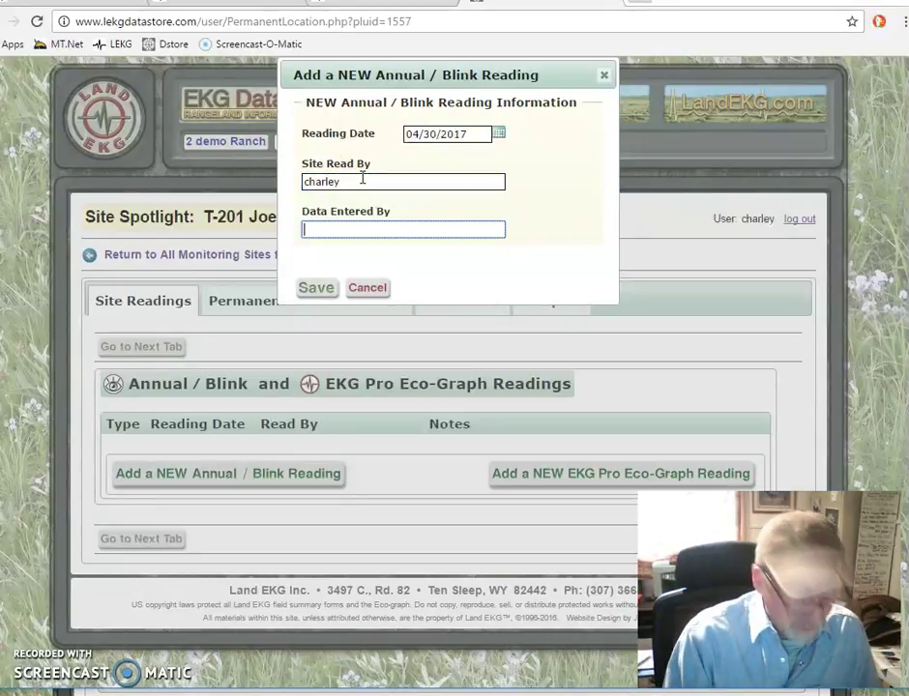
pyautogui.write('charley')
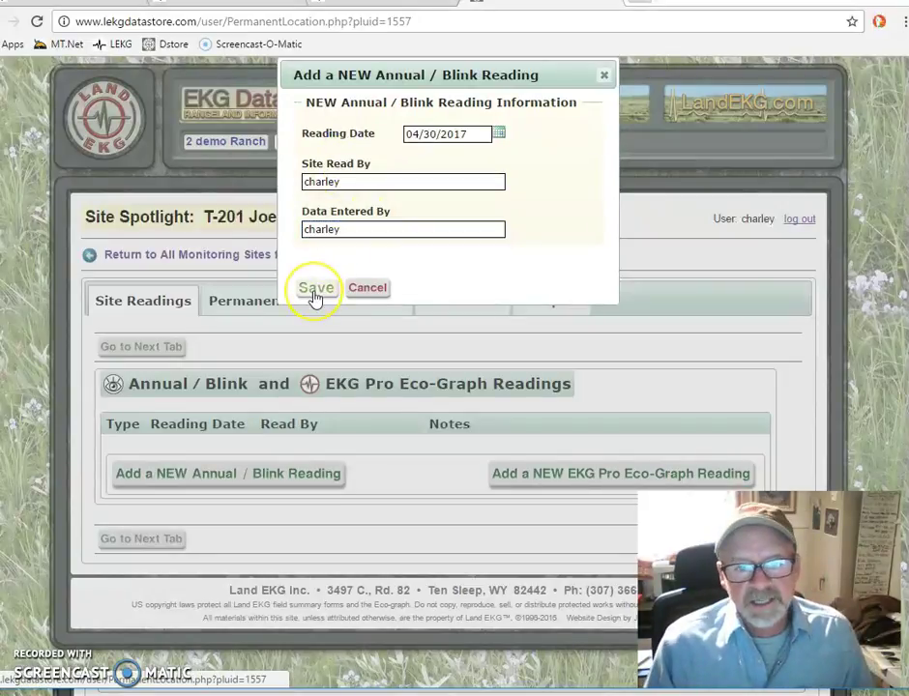
pyautogui.click(315, 287)
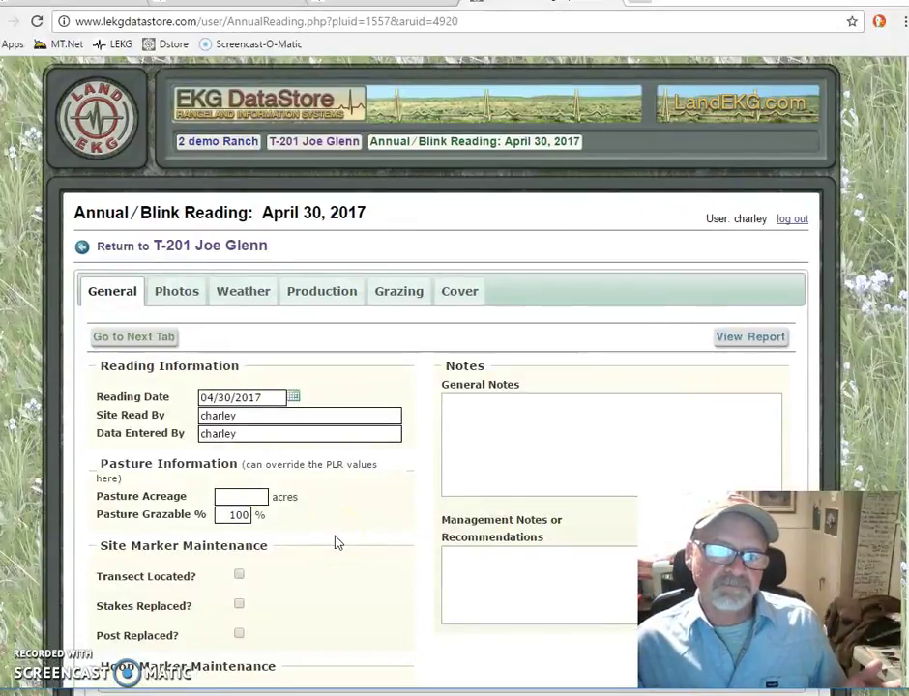
# Review the reading's general fields for pasture information, site and hoop marker maintenance, and notes
pyautogui.scroll(-2, 337, 543)
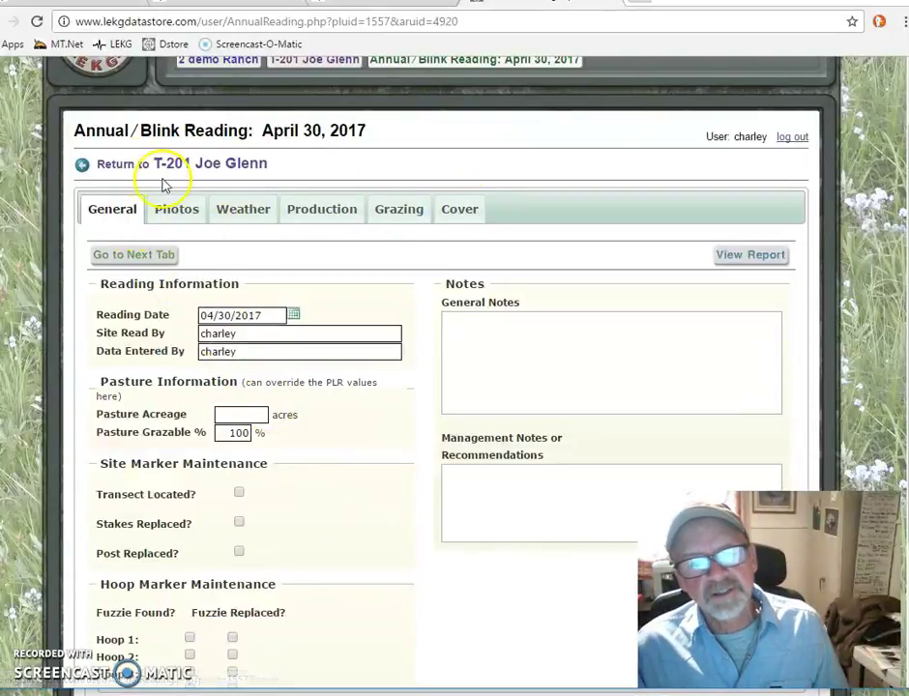
pyautogui.scroll(-2, 116, 212)
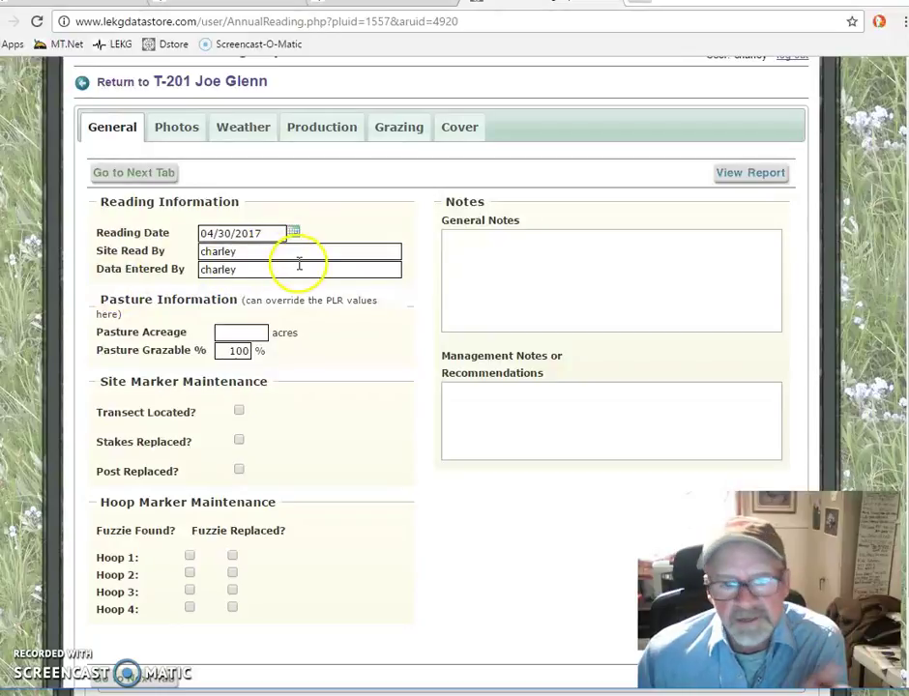
pyautogui.click(236, 350)
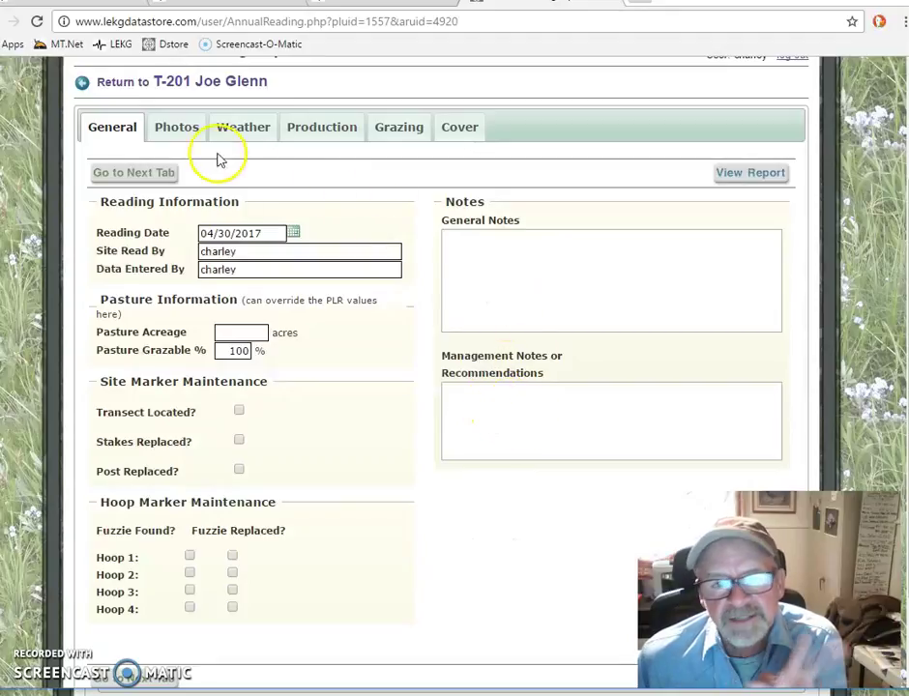
# View the reading's shortline photo at full size and close it again
pyautogui.click(184, 129)
pyautogui.click(225, 421)
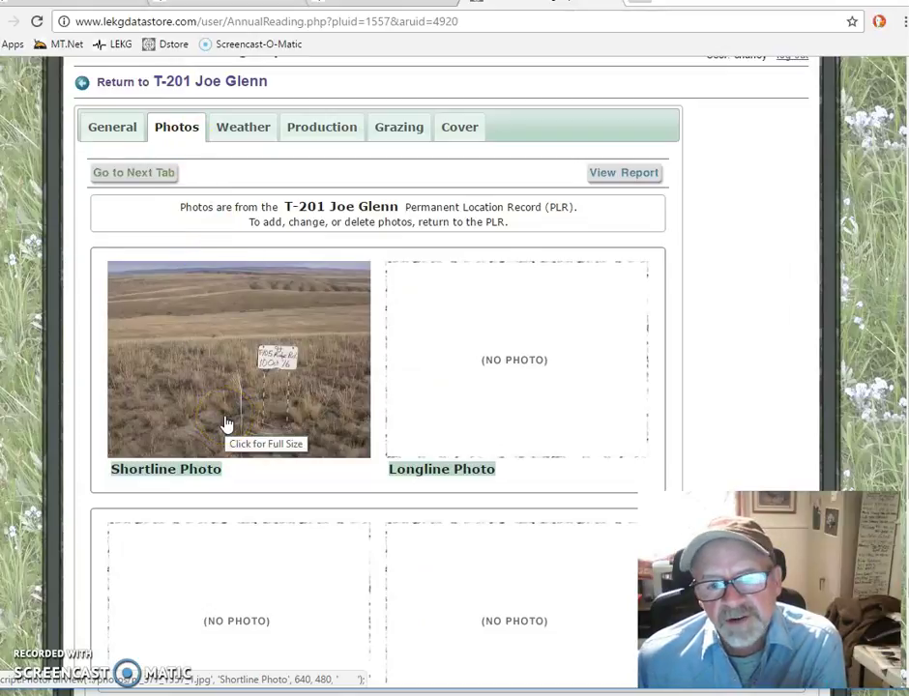
pyautogui.click(290, 434)
pyautogui.click(217, 360)
pyautogui.click(294, 402)
pyautogui.click(308, 399)
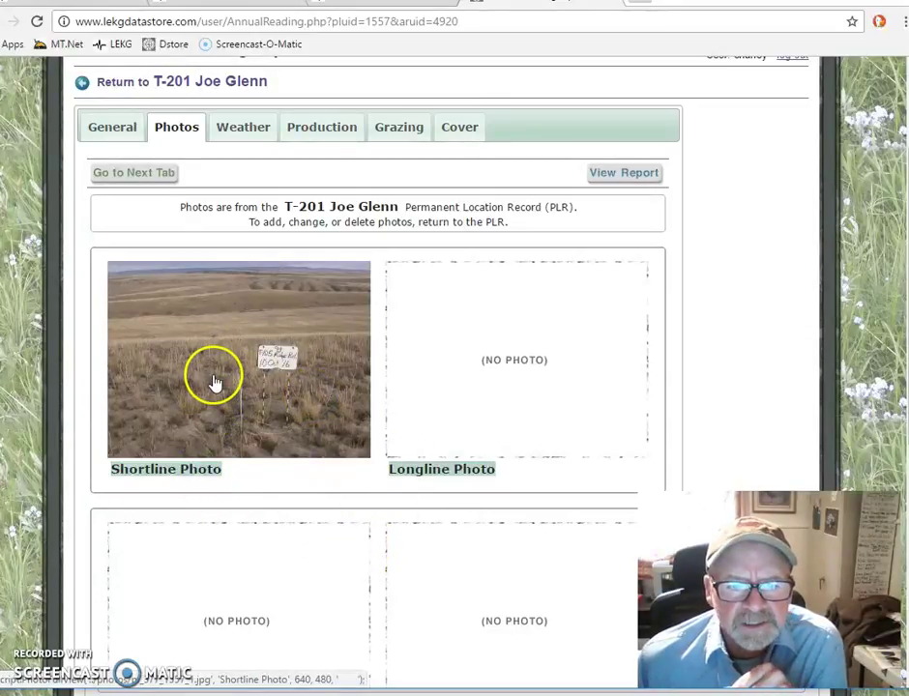
pyautogui.scroll(-1, 215, 382)
pyautogui.scroll(1, 215, 384)
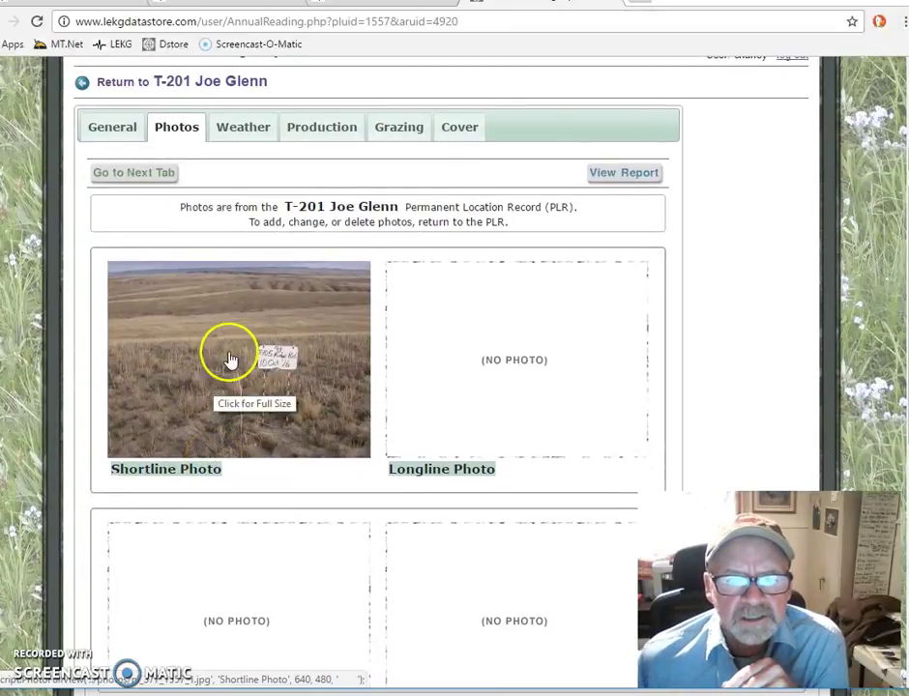
pyautogui.click(236, 403)
pyautogui.click(270, 401)
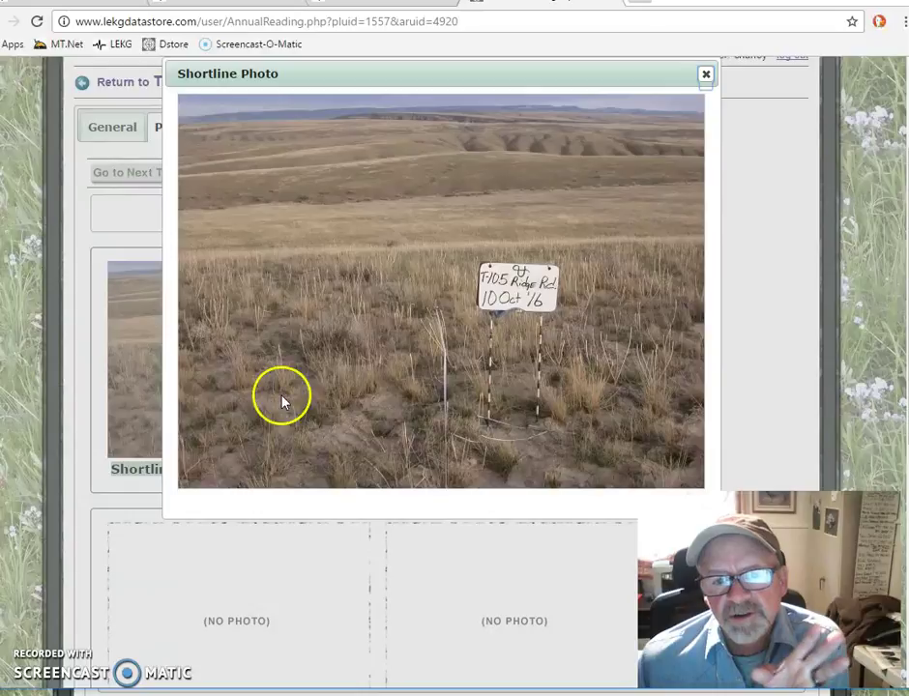
pyautogui.click(706, 77)
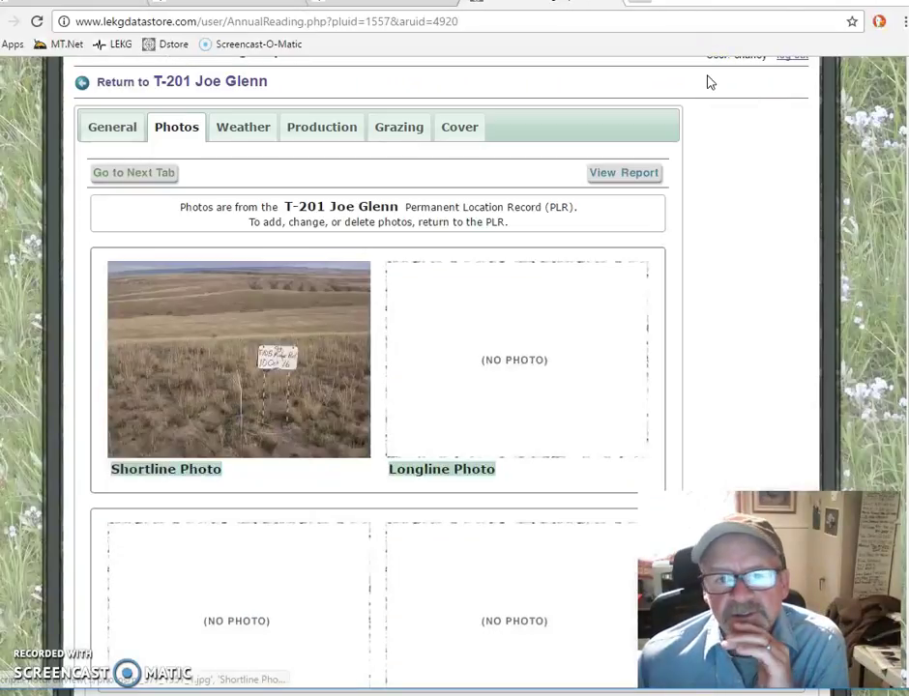
# Review the reading's weather section, examining the precipitation records and the temperature and precipitation choices by season
pyautogui.click(229, 134)
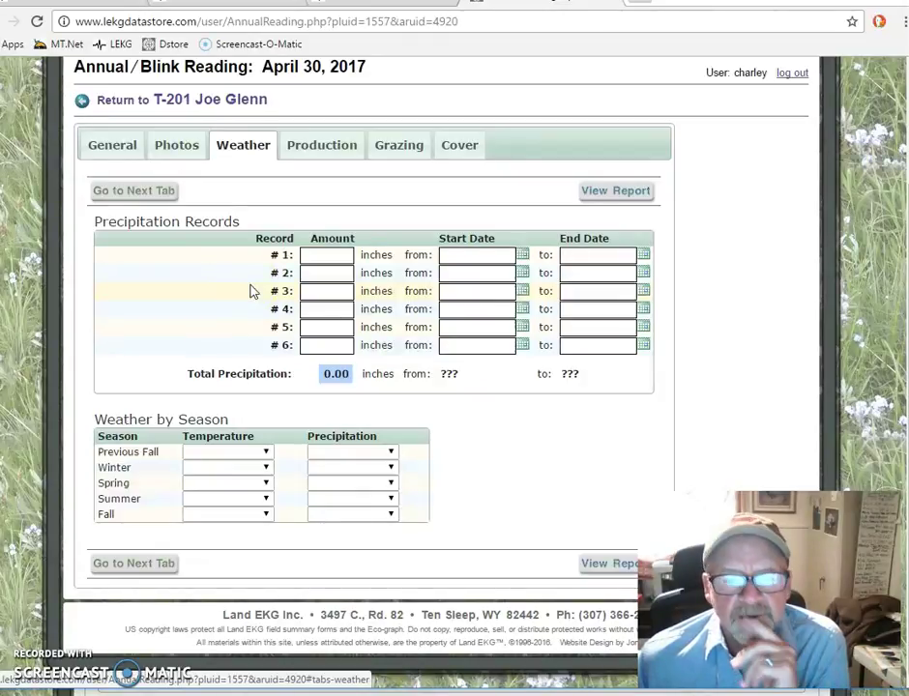
pyautogui.click(255, 287)
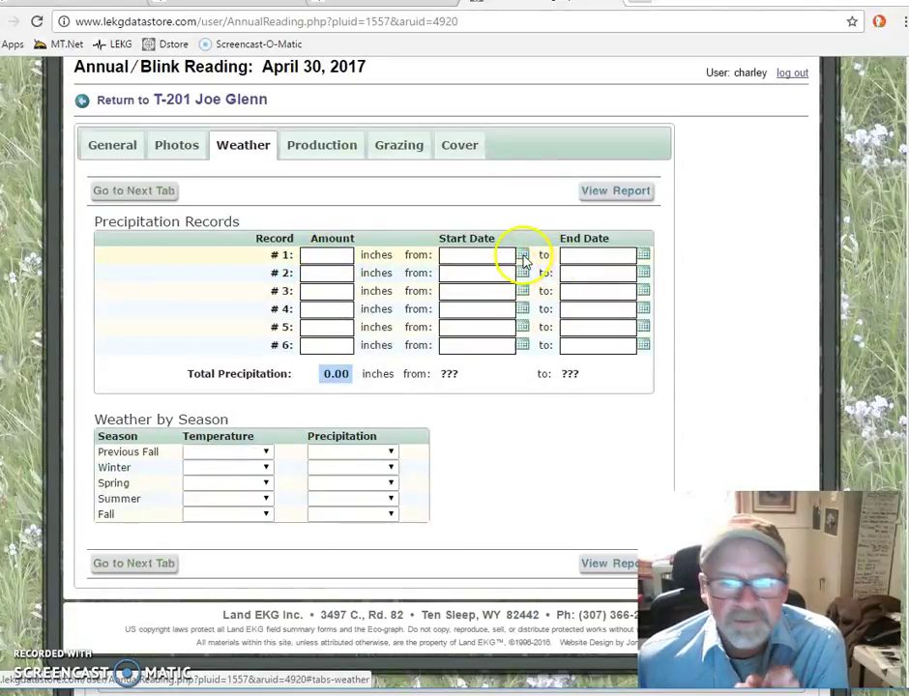
pyautogui.click(266, 454)
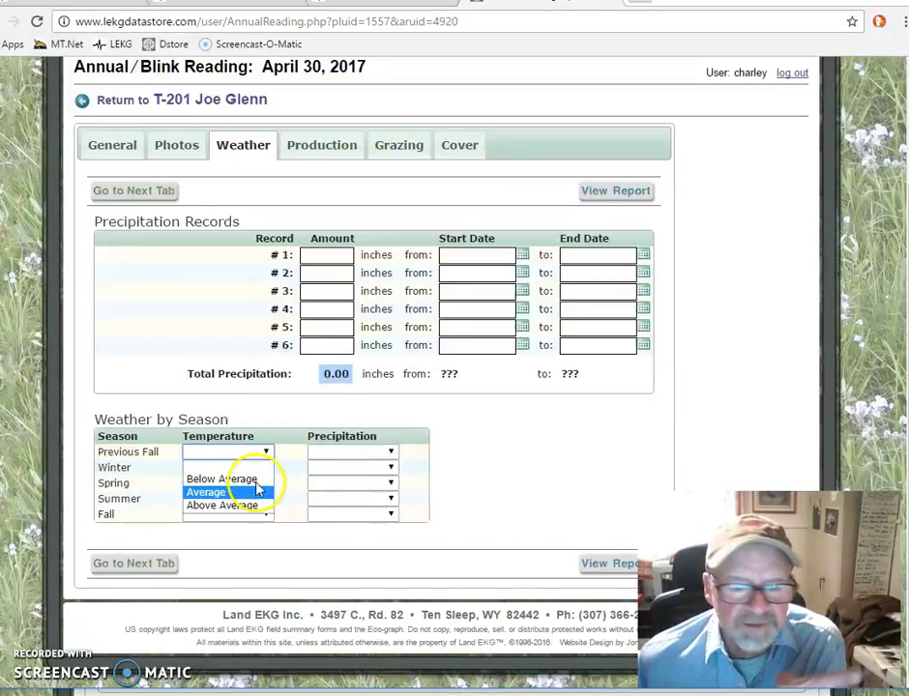
pyautogui.click(285, 466)
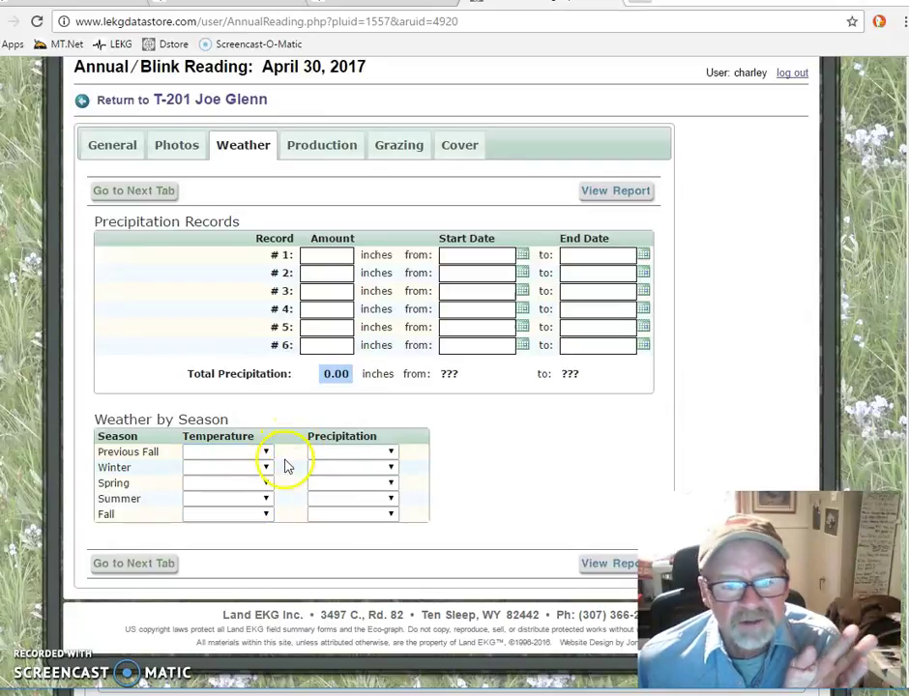
pyautogui.click(265, 467)
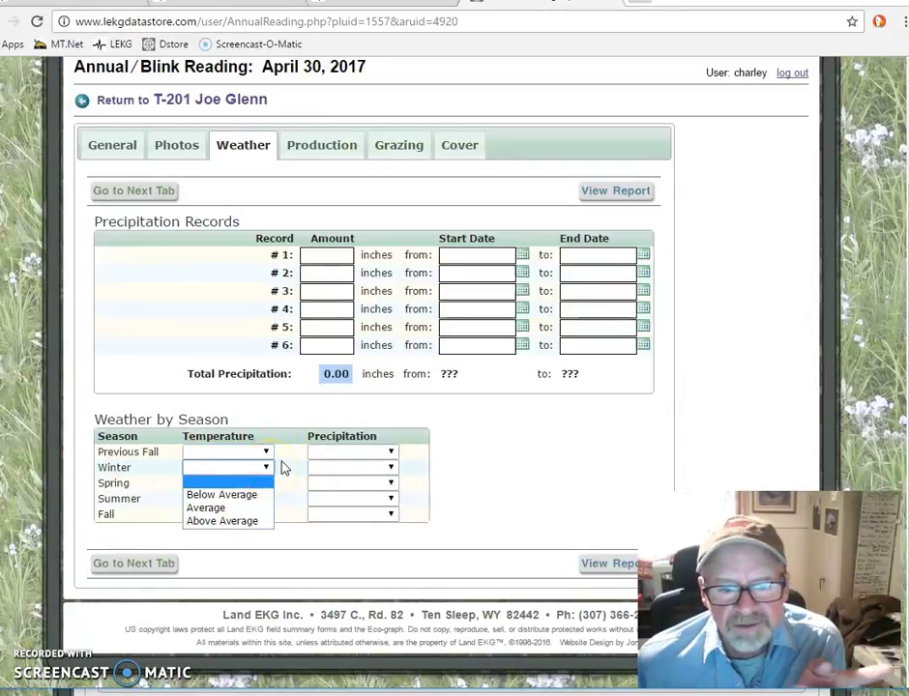
pyautogui.click(285, 467)
pyautogui.click(266, 482)
pyautogui.click(285, 472)
pyautogui.click(392, 452)
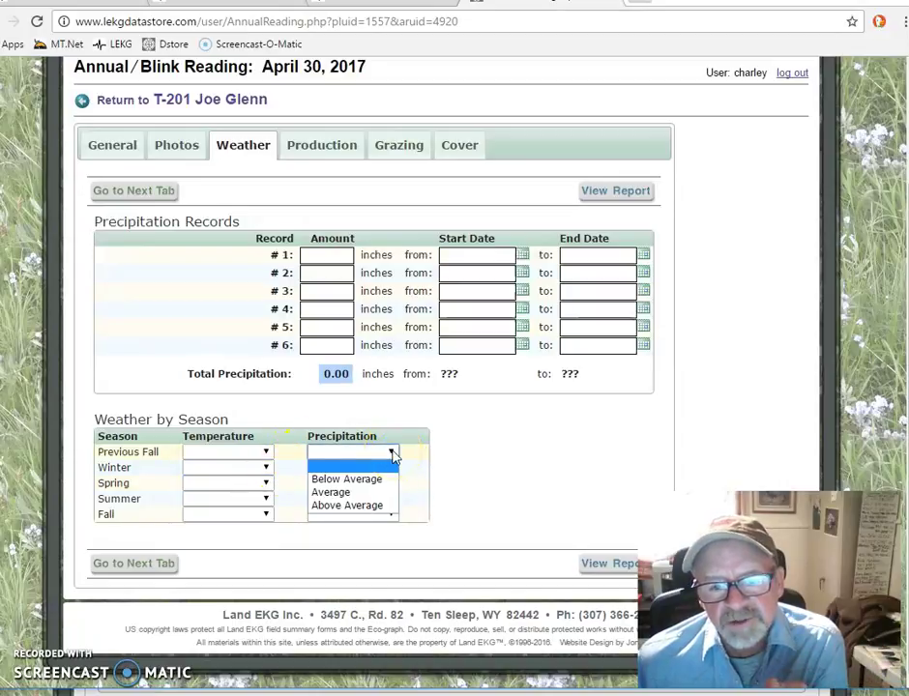
pyautogui.moveTo(396, 466); pyautogui.dragTo(371, 502)
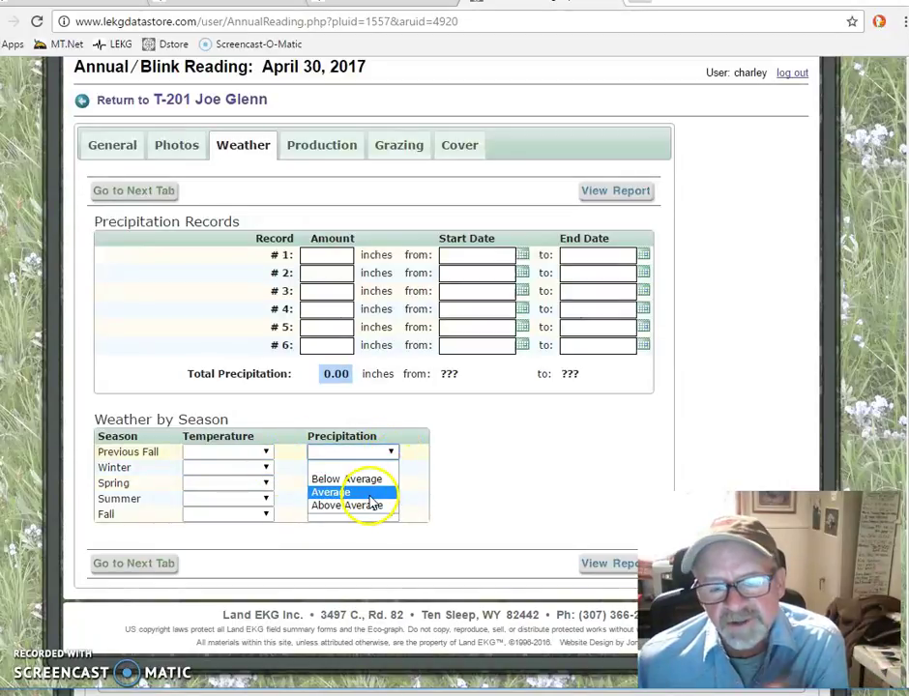
pyautogui.click(459, 431)
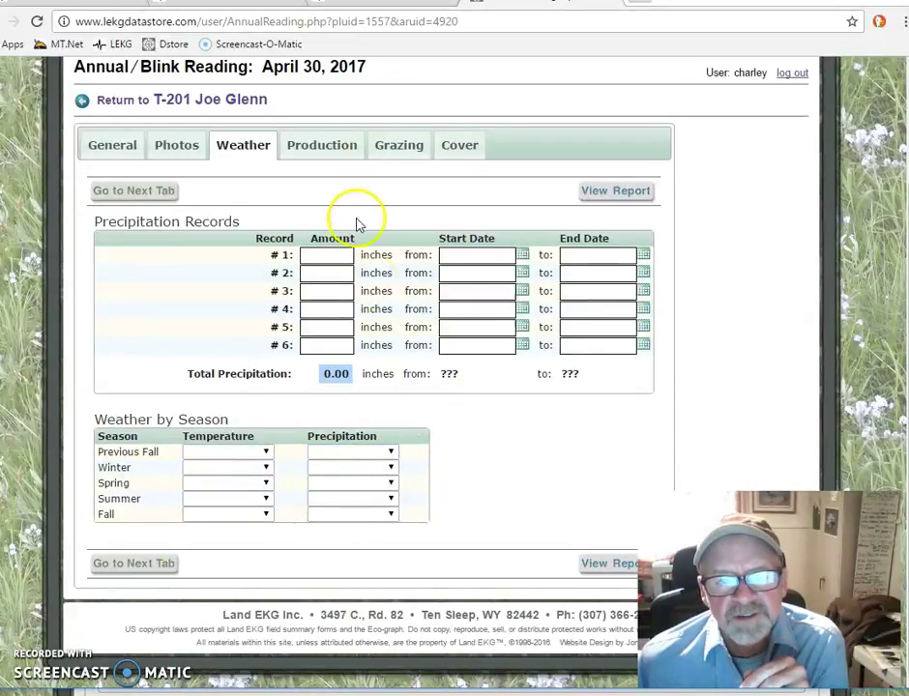
# Review the reading's production section, including the production formula, grazing cage weights and pasture clip weights
pyautogui.click(322, 147)
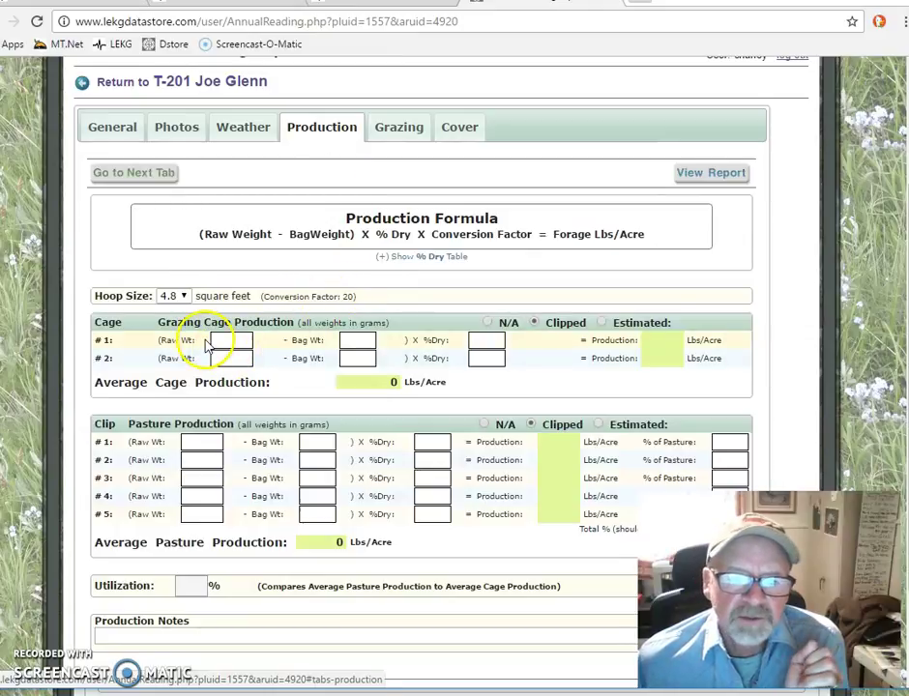
pyautogui.click(227, 340)
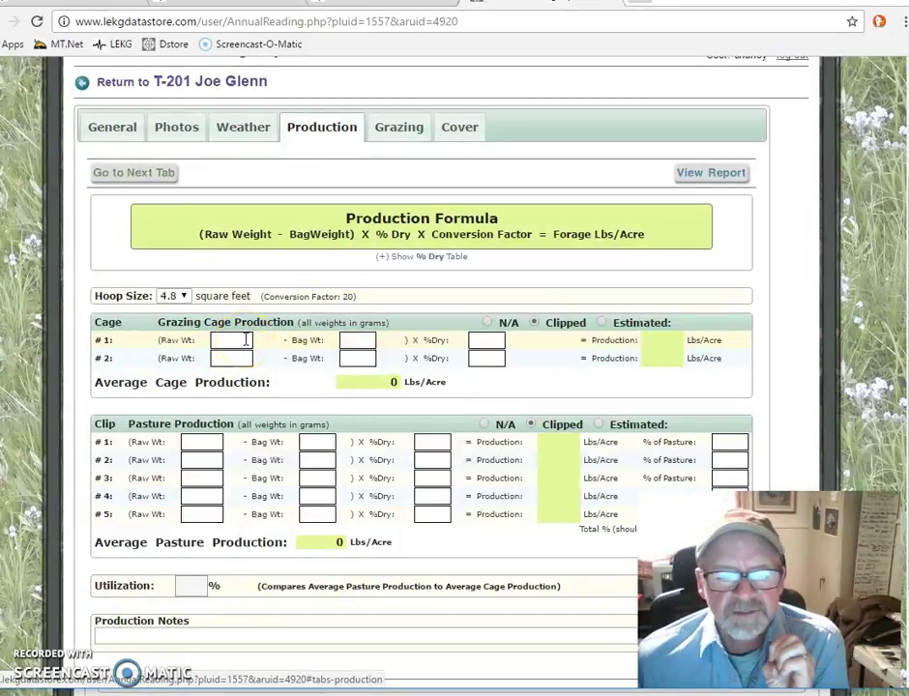
pyautogui.click(241, 344)
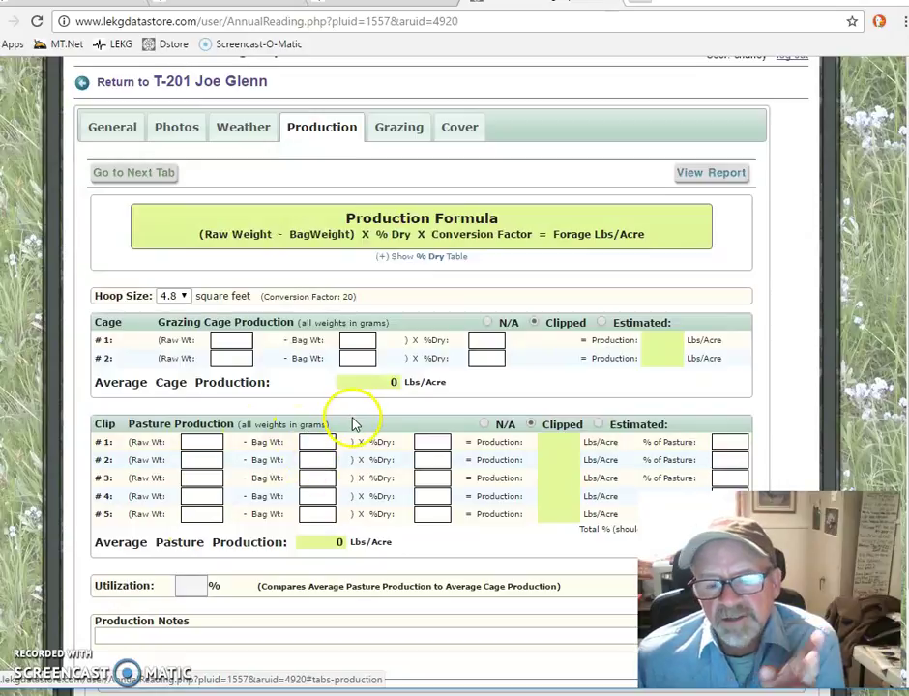
# Review the reading's grazing section, examining the grazing index choices for rest, season and precipitation, and the grazing dates
pyautogui.click(391, 131)
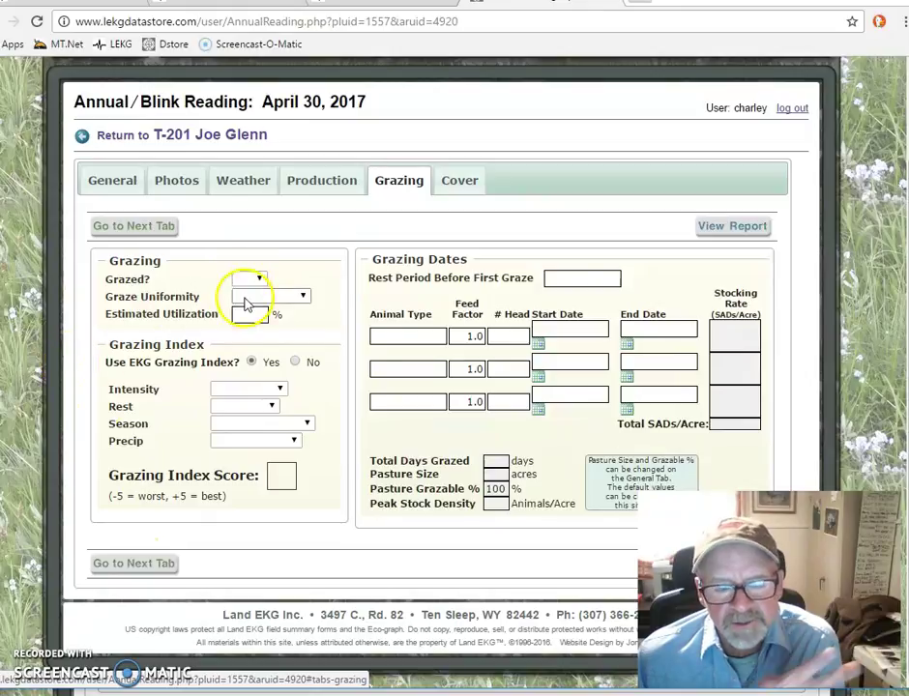
pyautogui.click(274, 407)
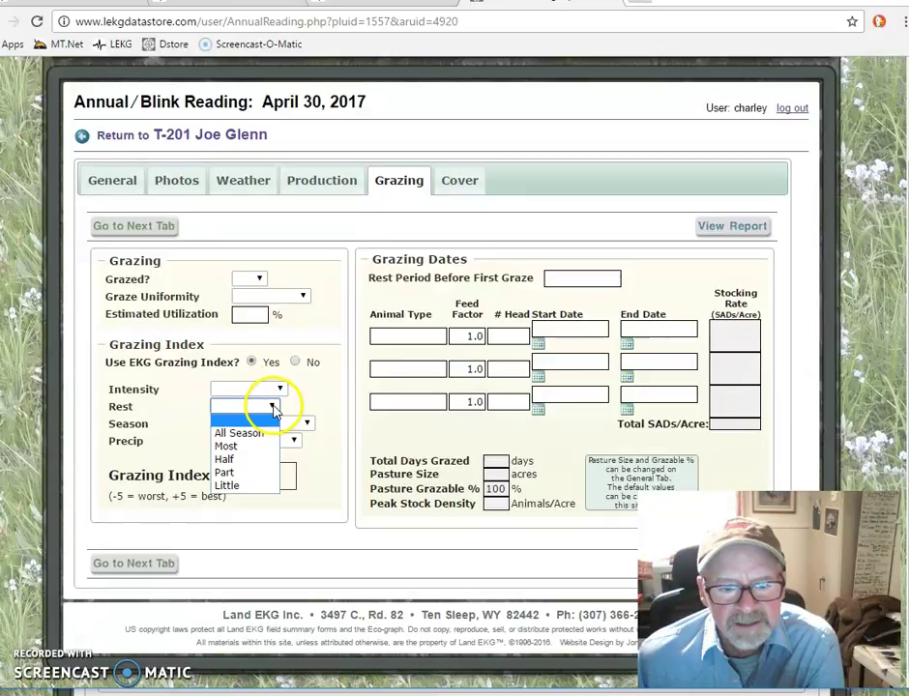
pyautogui.click(311, 407)
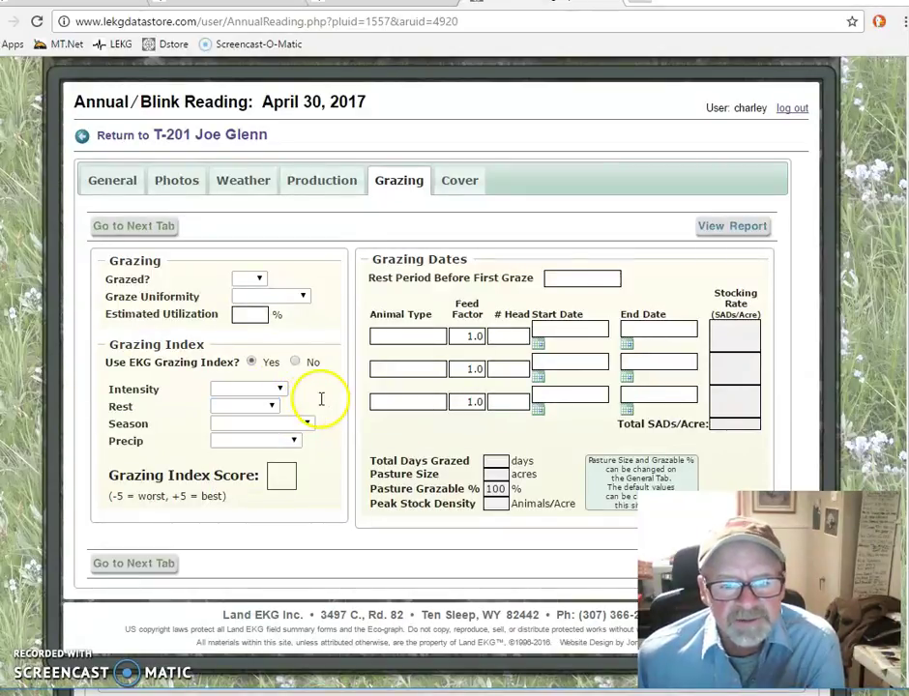
pyautogui.click(305, 426)
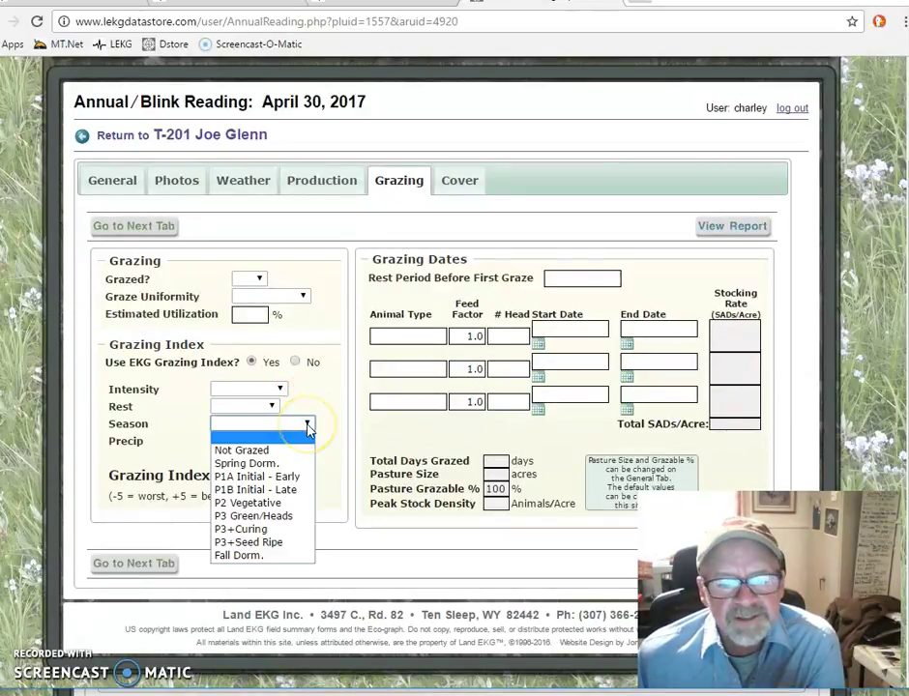
pyautogui.click(326, 426)
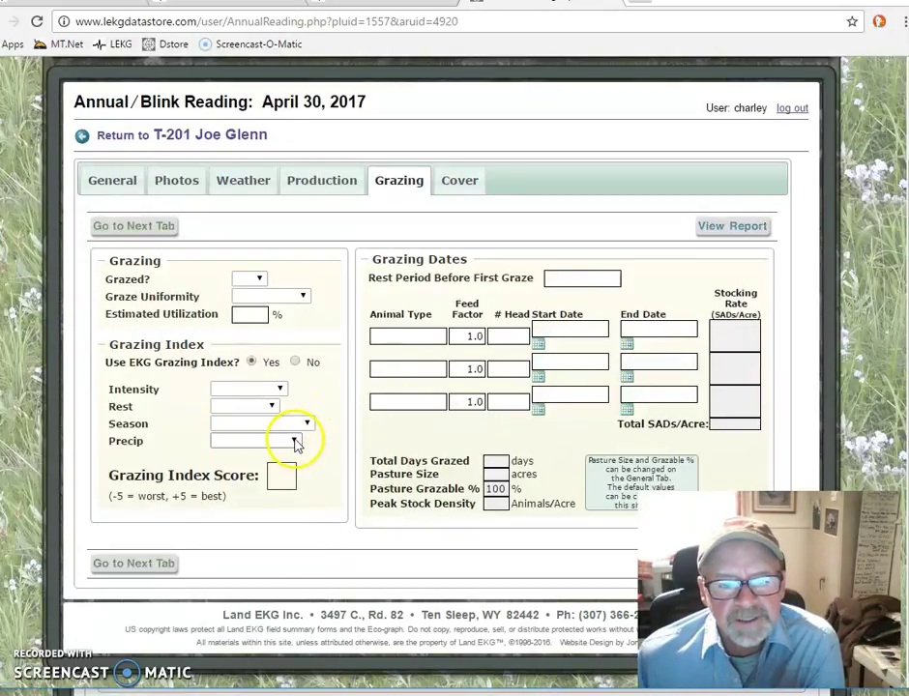
pyautogui.click(299, 441)
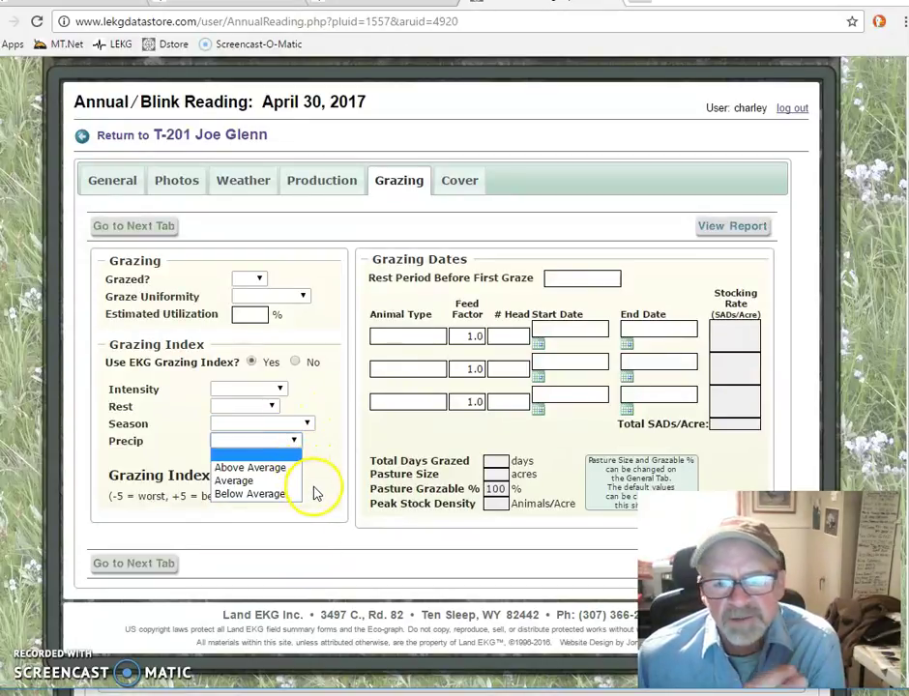
pyautogui.click(328, 457)
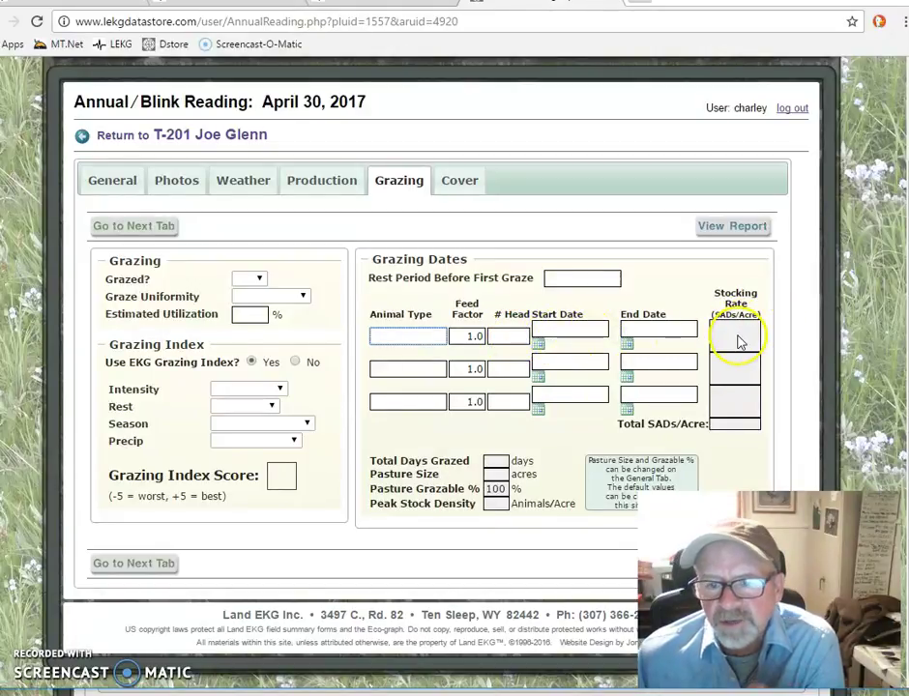
# Review the reading's cover section for surface cover, leaf height, canopy and plant diversity by hoop
pyautogui.click(460, 184)
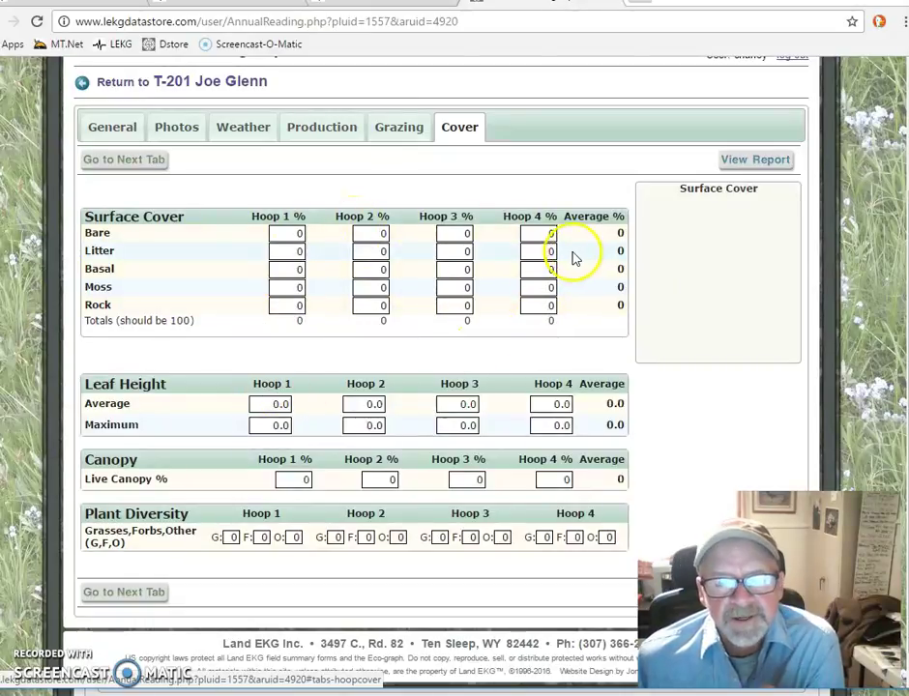
pyautogui.scroll(1, 503, 420)
pyautogui.scroll(2, 503, 420)
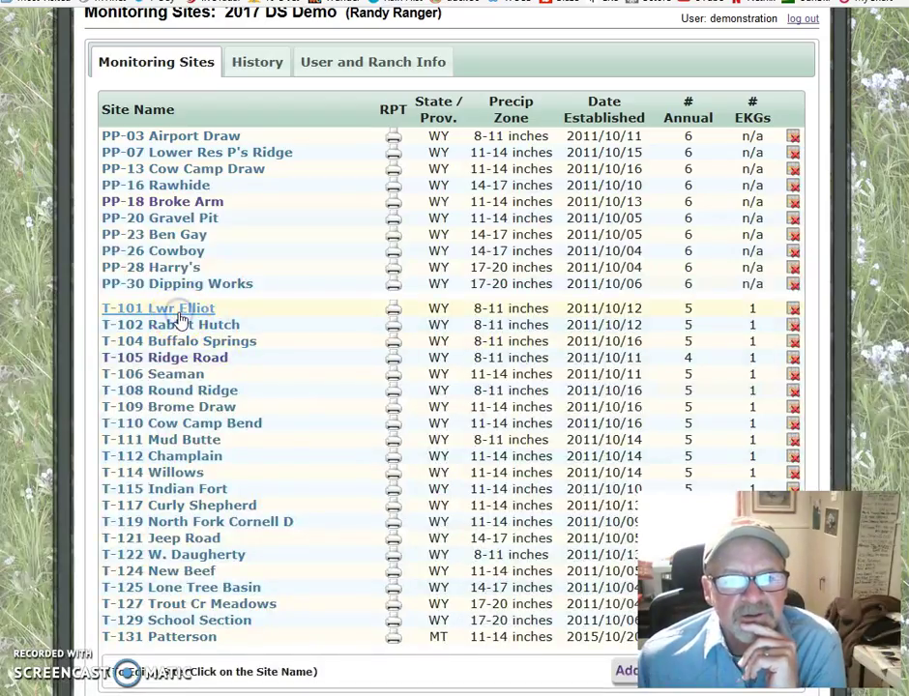
# Open the 2016/10/22 reading of site T-101 Lwr Elliot in 2017 DS Demo and view its general information and photos
pyautogui.click(180, 311)
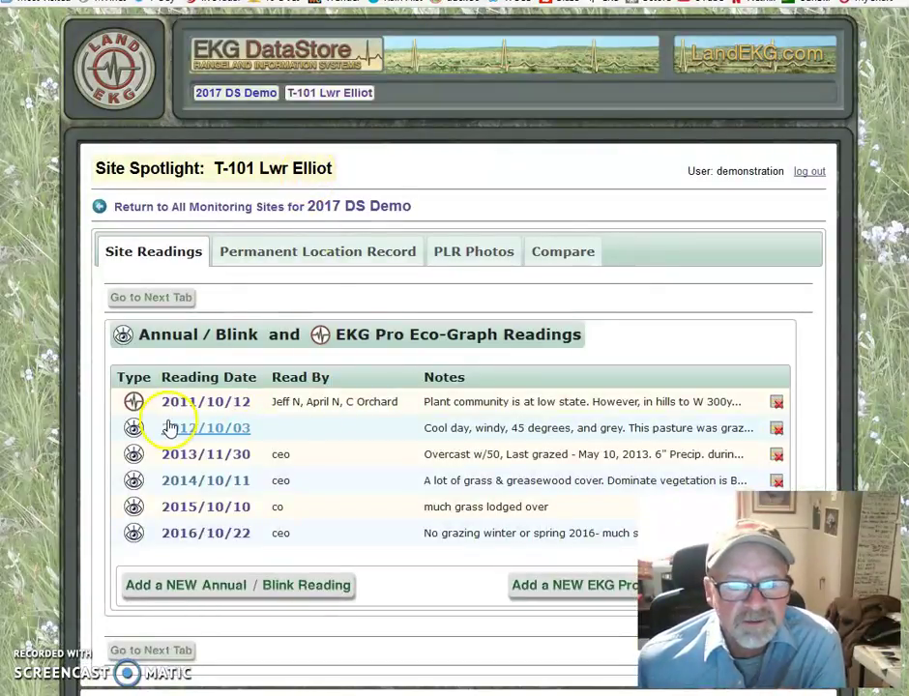
pyautogui.click(181, 534)
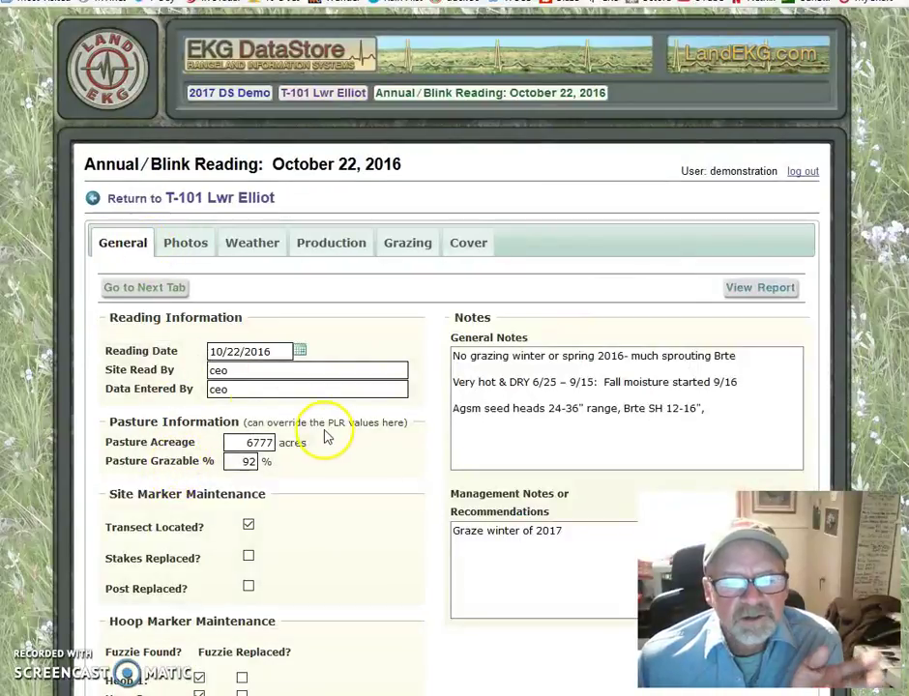
pyautogui.scroll(-1, 326, 436)
pyautogui.click(185, 157)
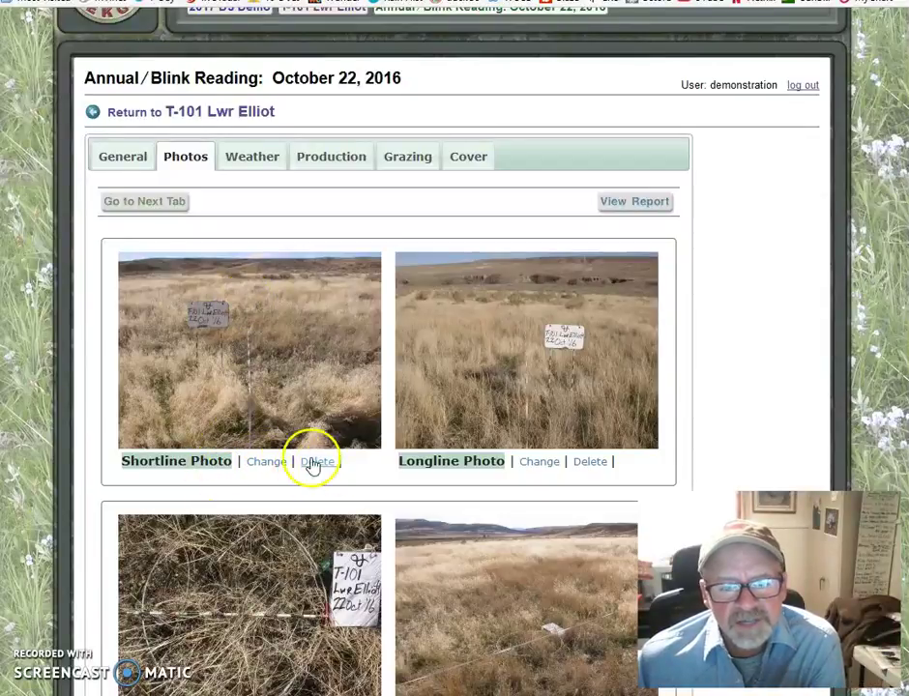
# Examine the October 22, 2016 reading's weather records and its cage and pasture production figures
pyautogui.click(247, 164)
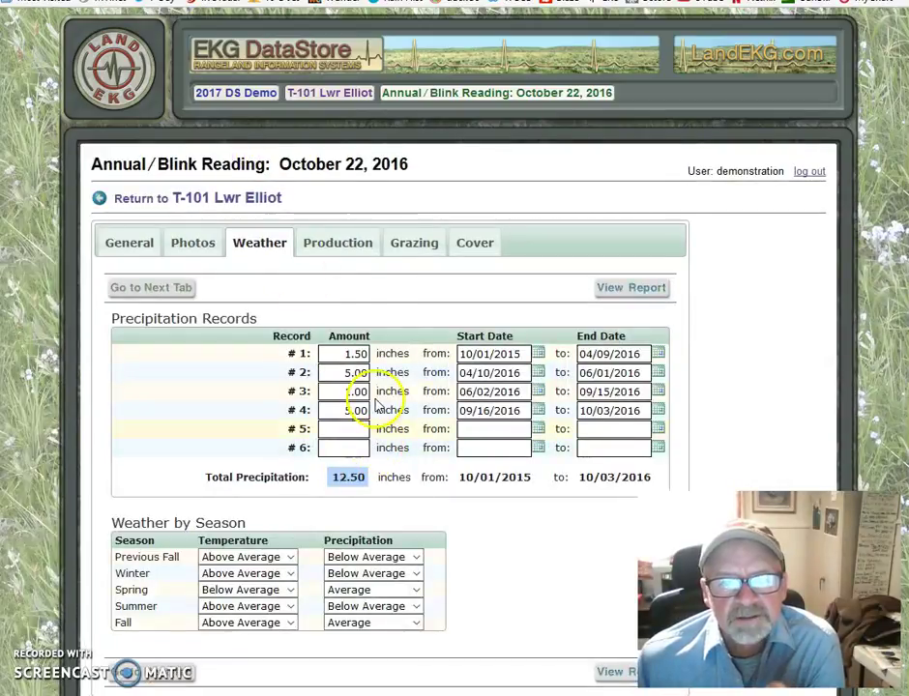
pyautogui.click(356, 243)
pyautogui.scroll(-2, 384, 455)
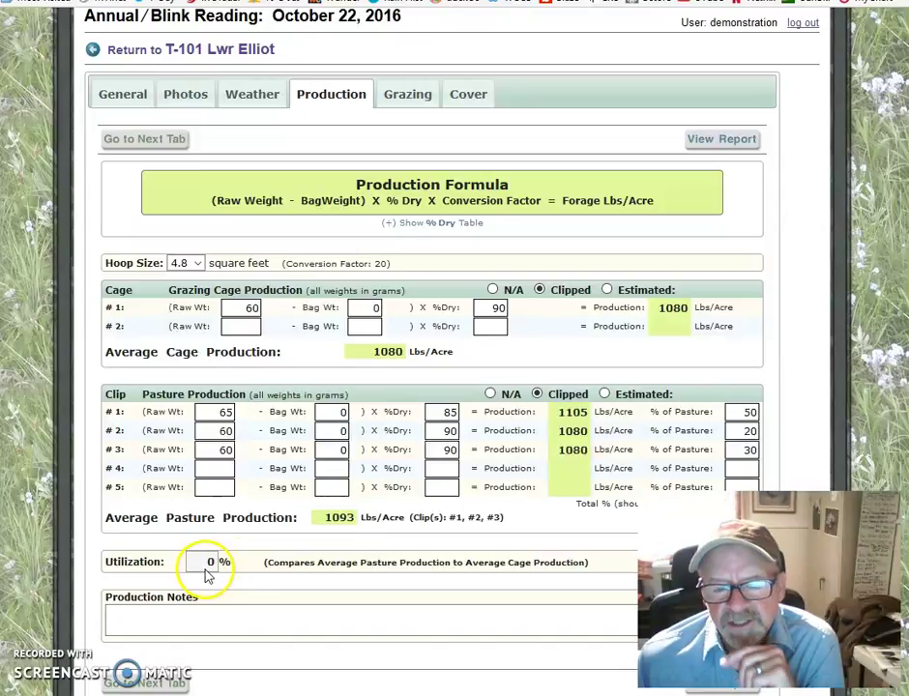
# Examine the October 22, 2016 reading's grazing details and its hoop cover, leaf height, canopy and plant diversity values
pyautogui.click(410, 101)
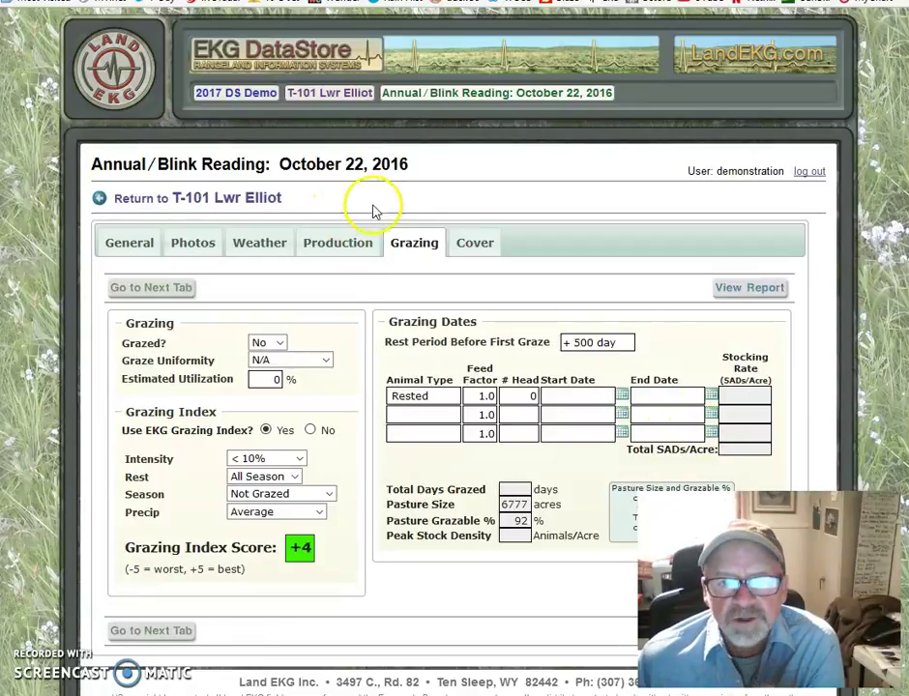
pyautogui.click(471, 245)
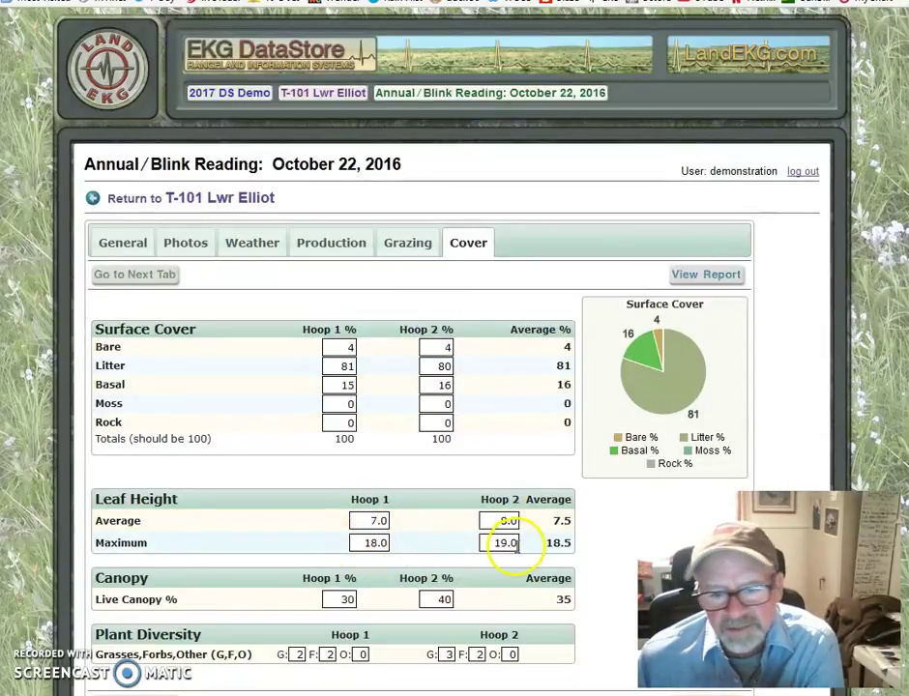
pyautogui.scroll(-1, 329, 619)
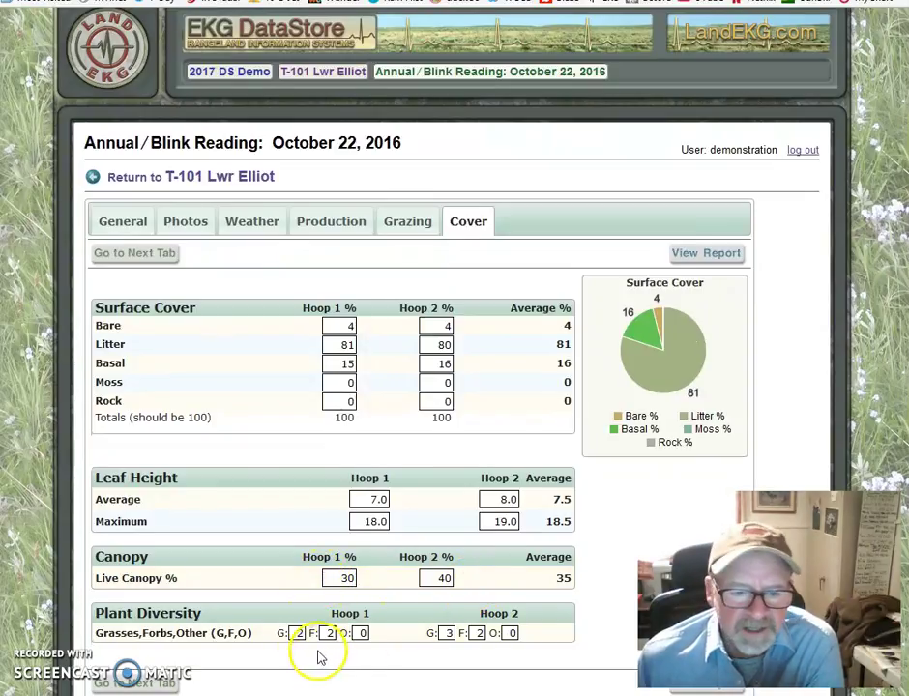
pyautogui.write('2')
pyautogui.click(363, 633)
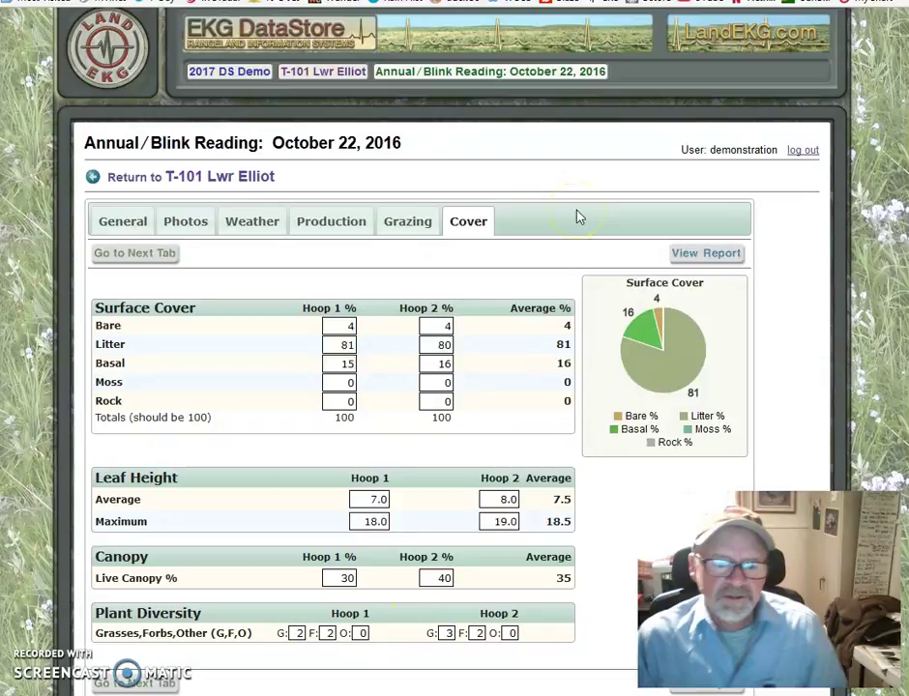
# Open the Annual / Blink report for the T-101 Lwr Elliot reading and look through both pages
pyautogui.click(710, 255)
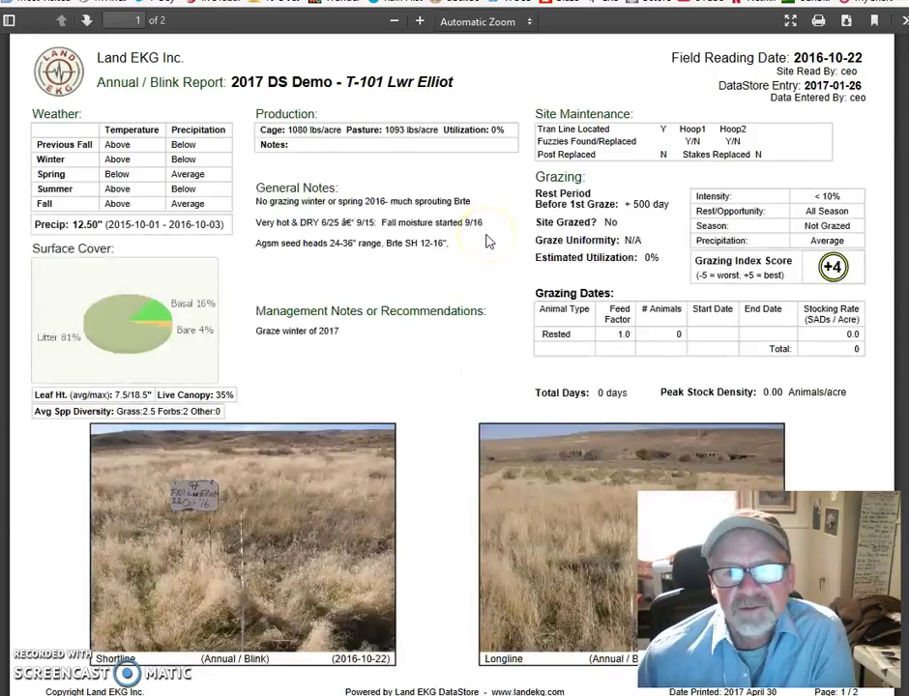
pyautogui.scroll(-4, 480, 250)
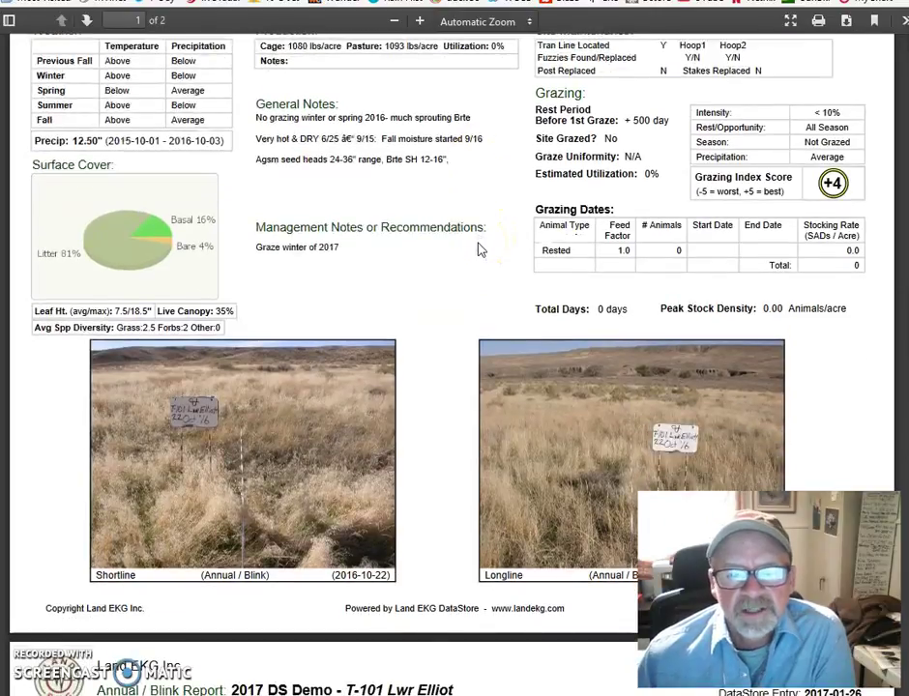
pyautogui.scroll(-9, 479, 250)
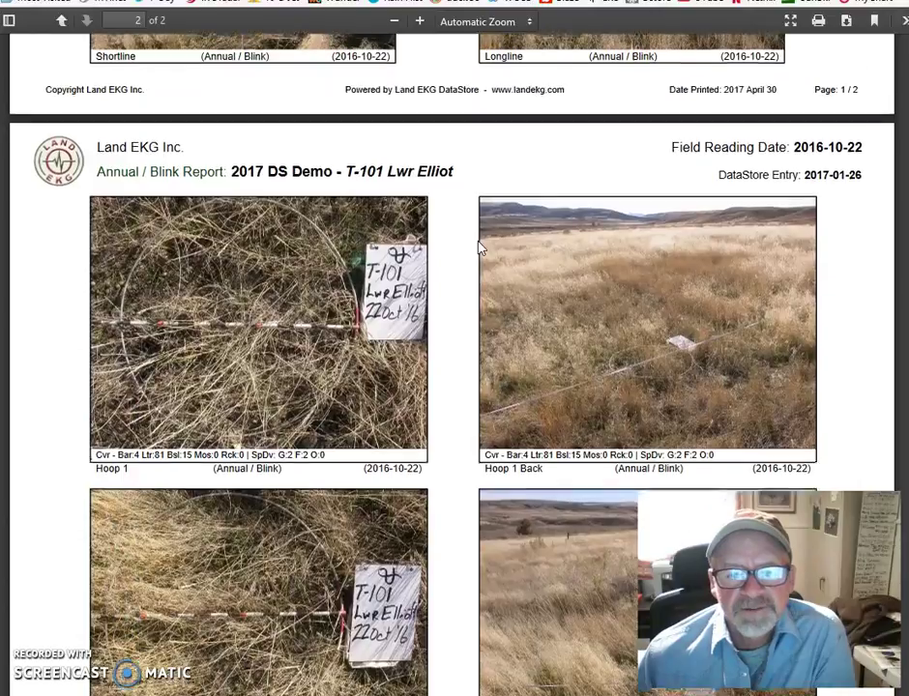
pyautogui.scroll(13, 479, 250)
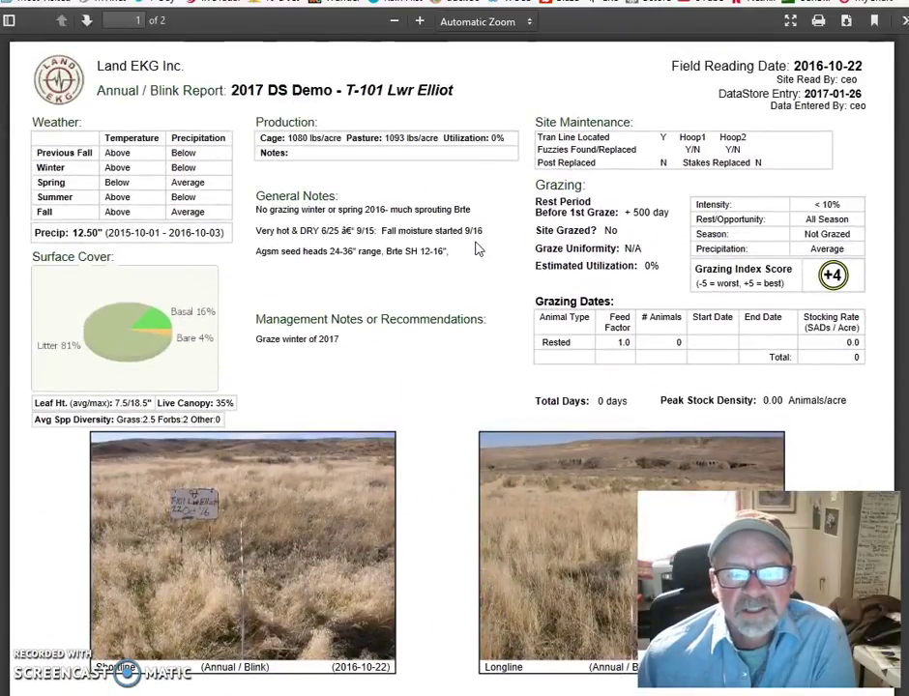